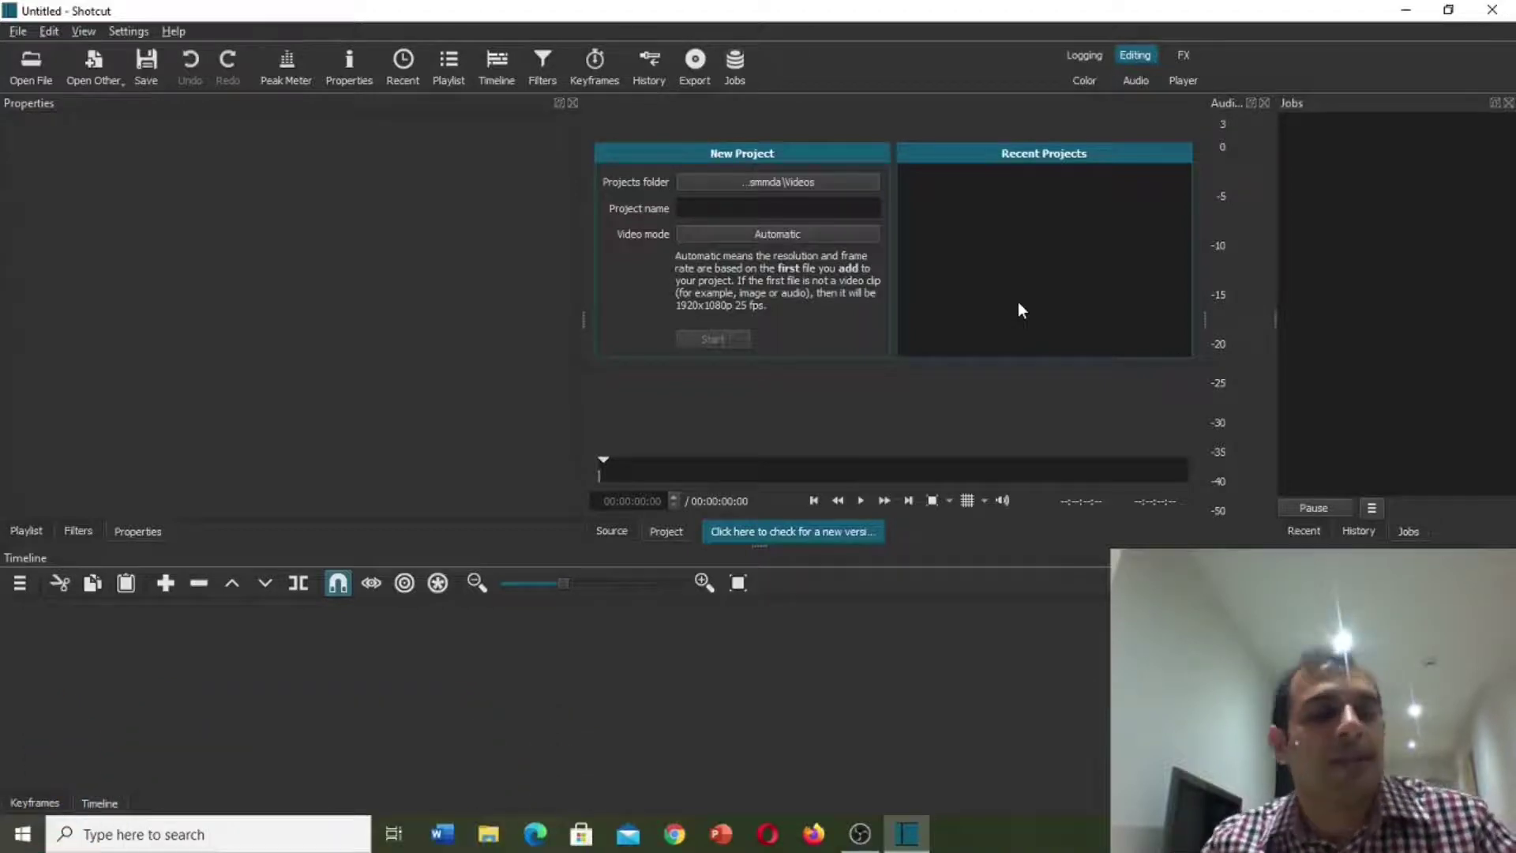
# Open shotcut.mp4 from the Desktop in the source player
pyautogui.click(35, 72)
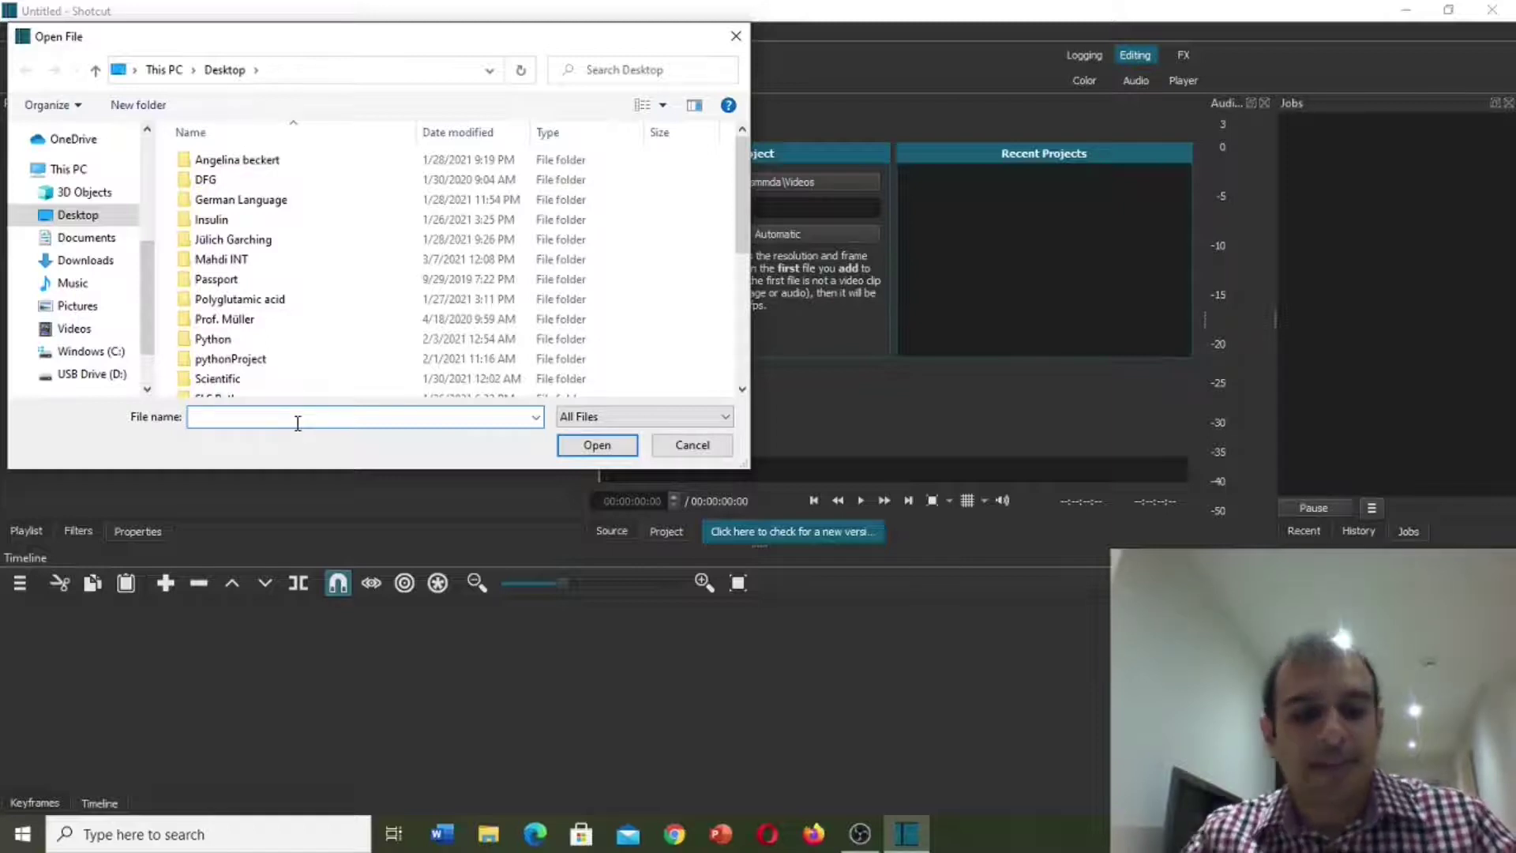
pyautogui.write('shot')
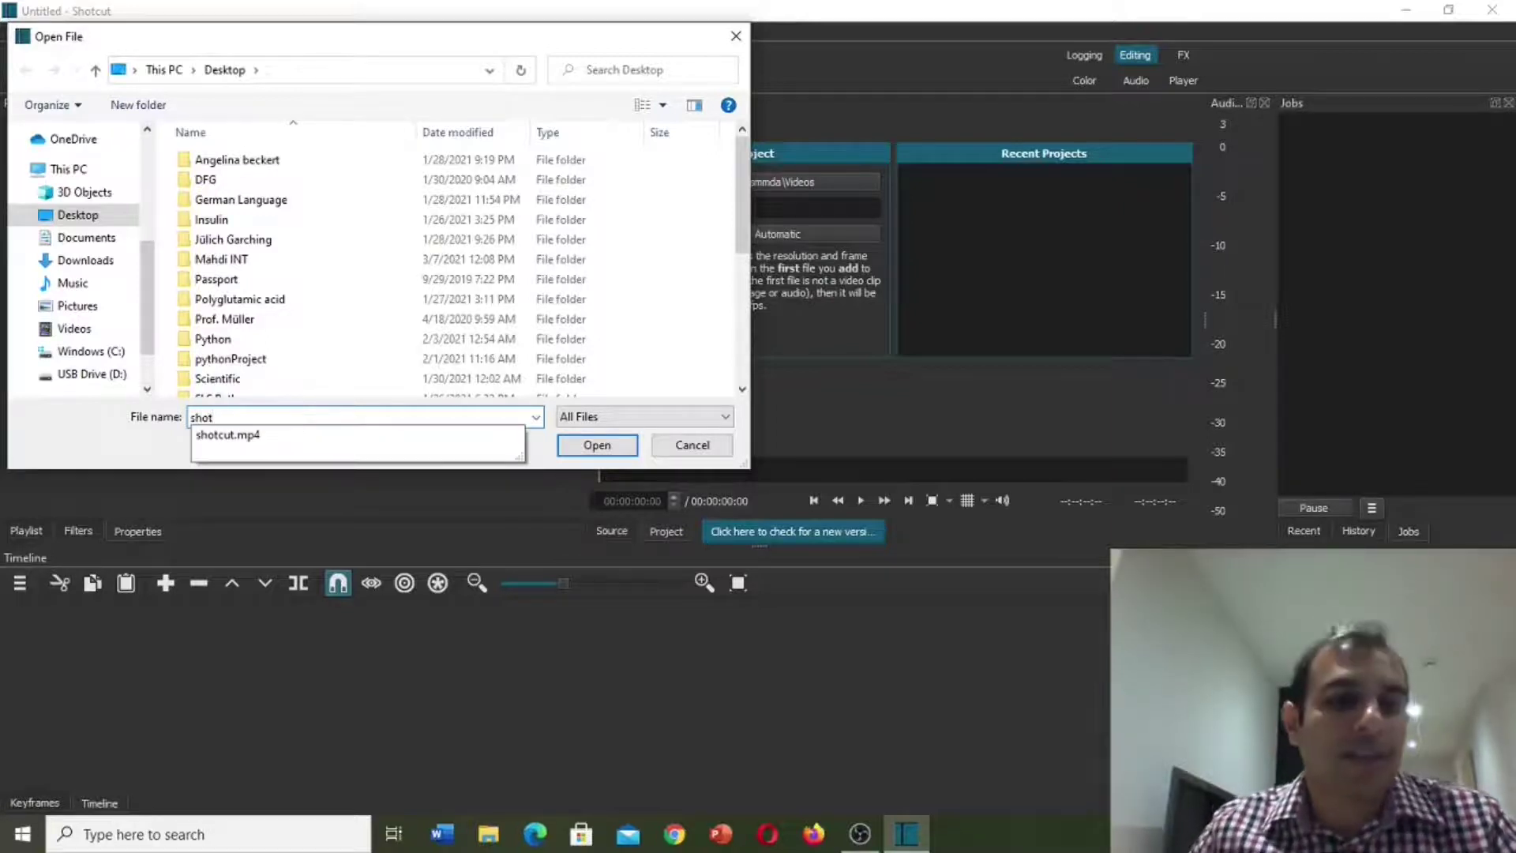
pyautogui.click(274, 441)
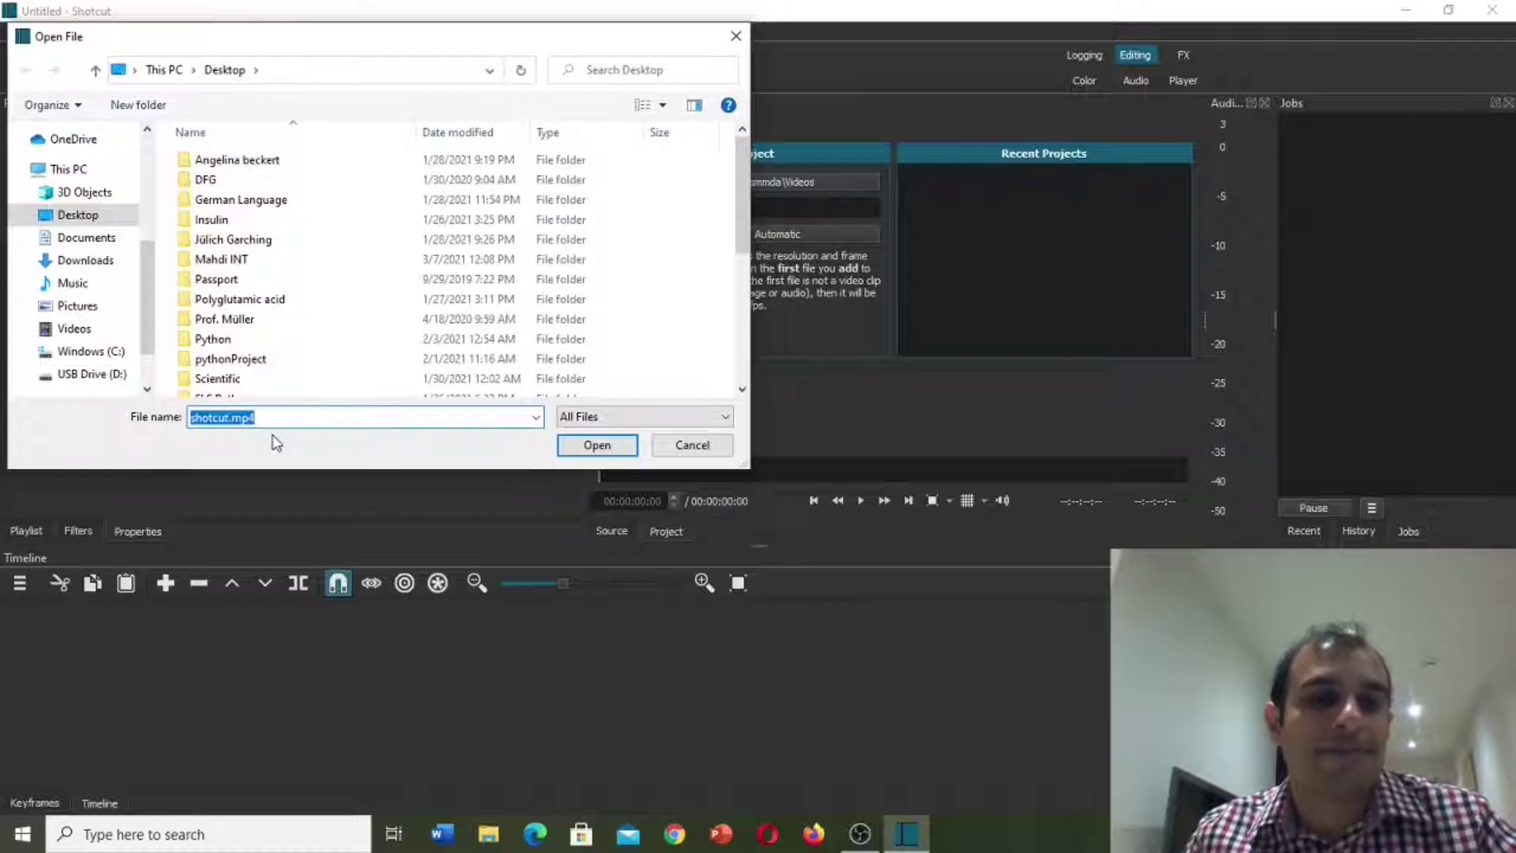
pyautogui.click(597, 444)
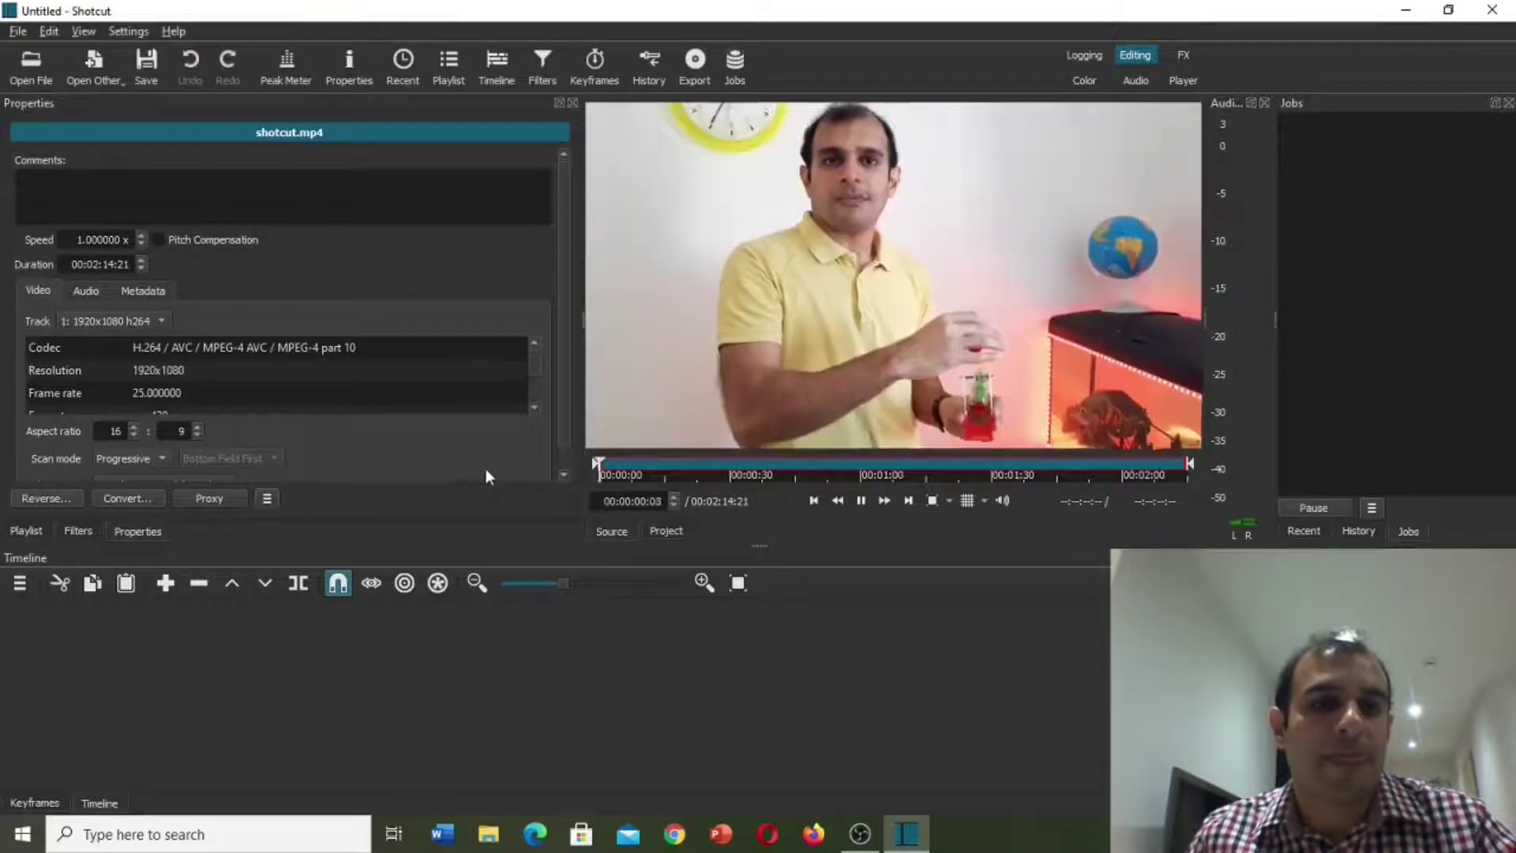
# Pause playback, add a V1 video track and drop shotcut.mp4 onto it at 00:00:00
pyautogui.click(860, 502)
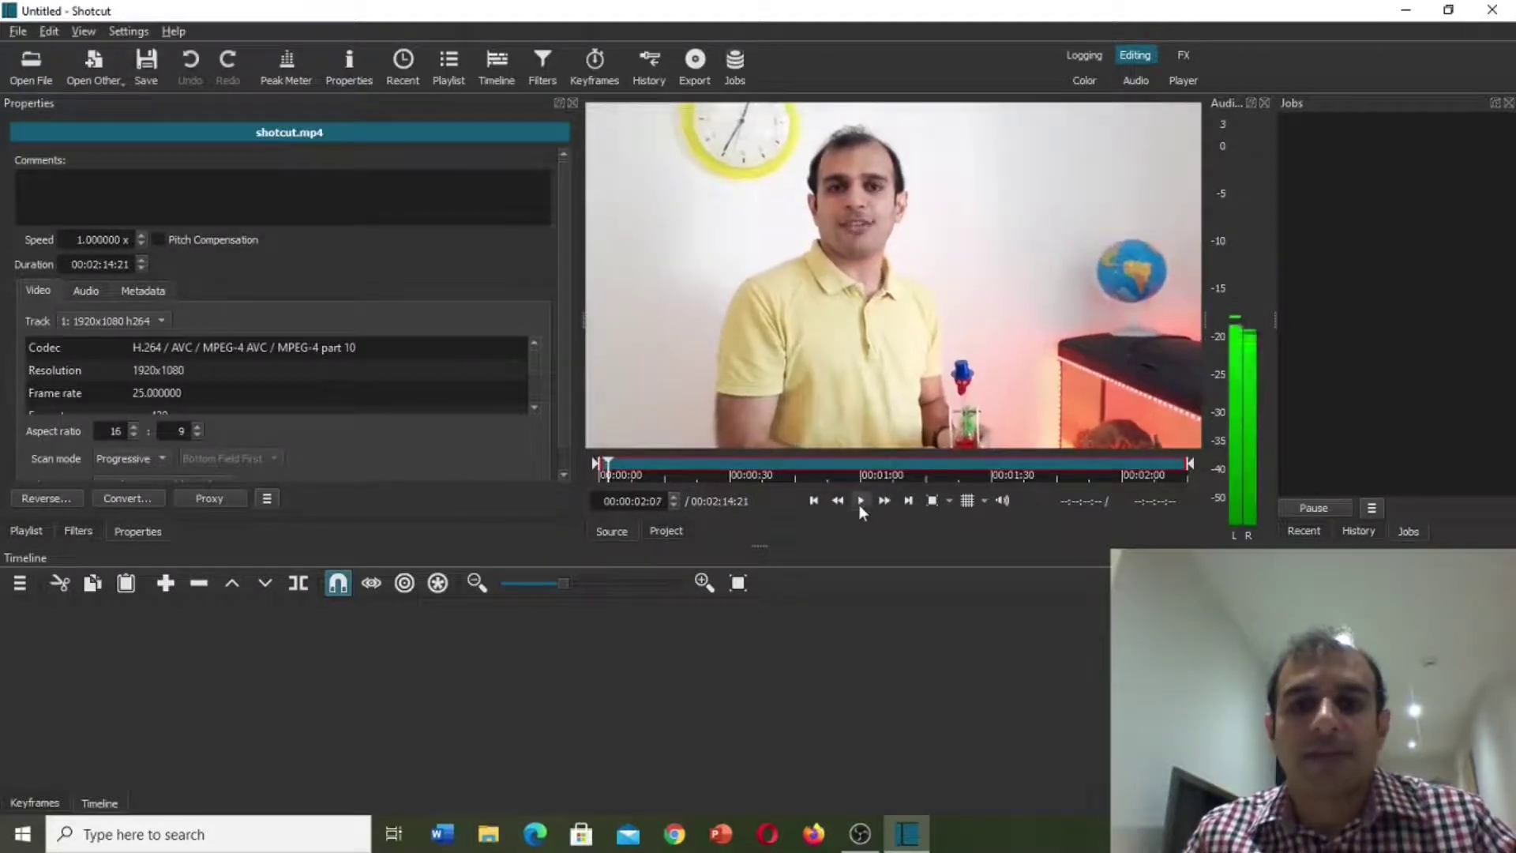
pyautogui.click(20, 588)
pyautogui.moveTo(35, 602)
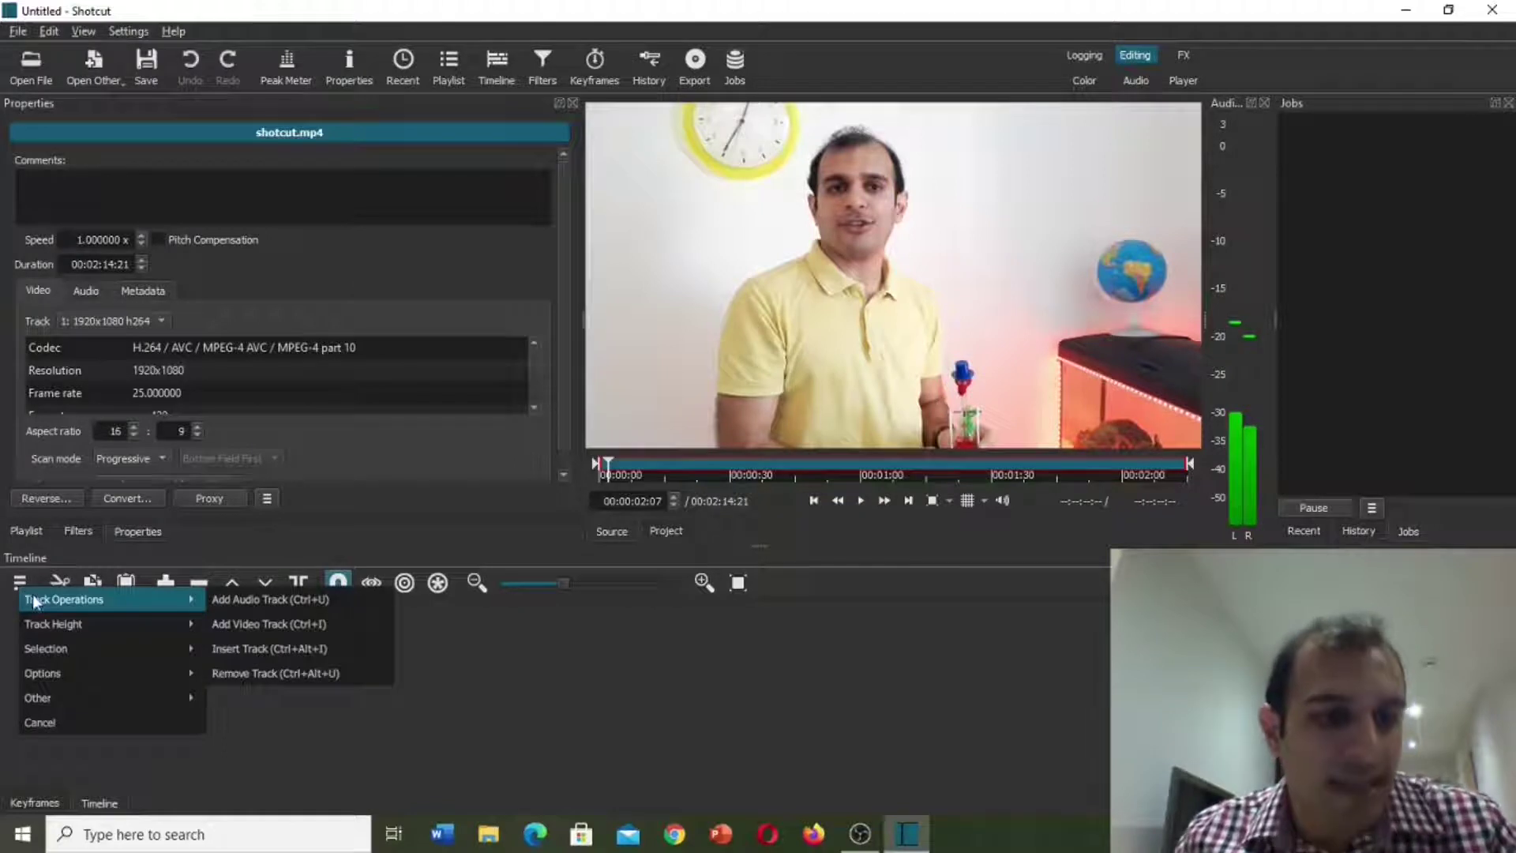
pyautogui.click(230, 623)
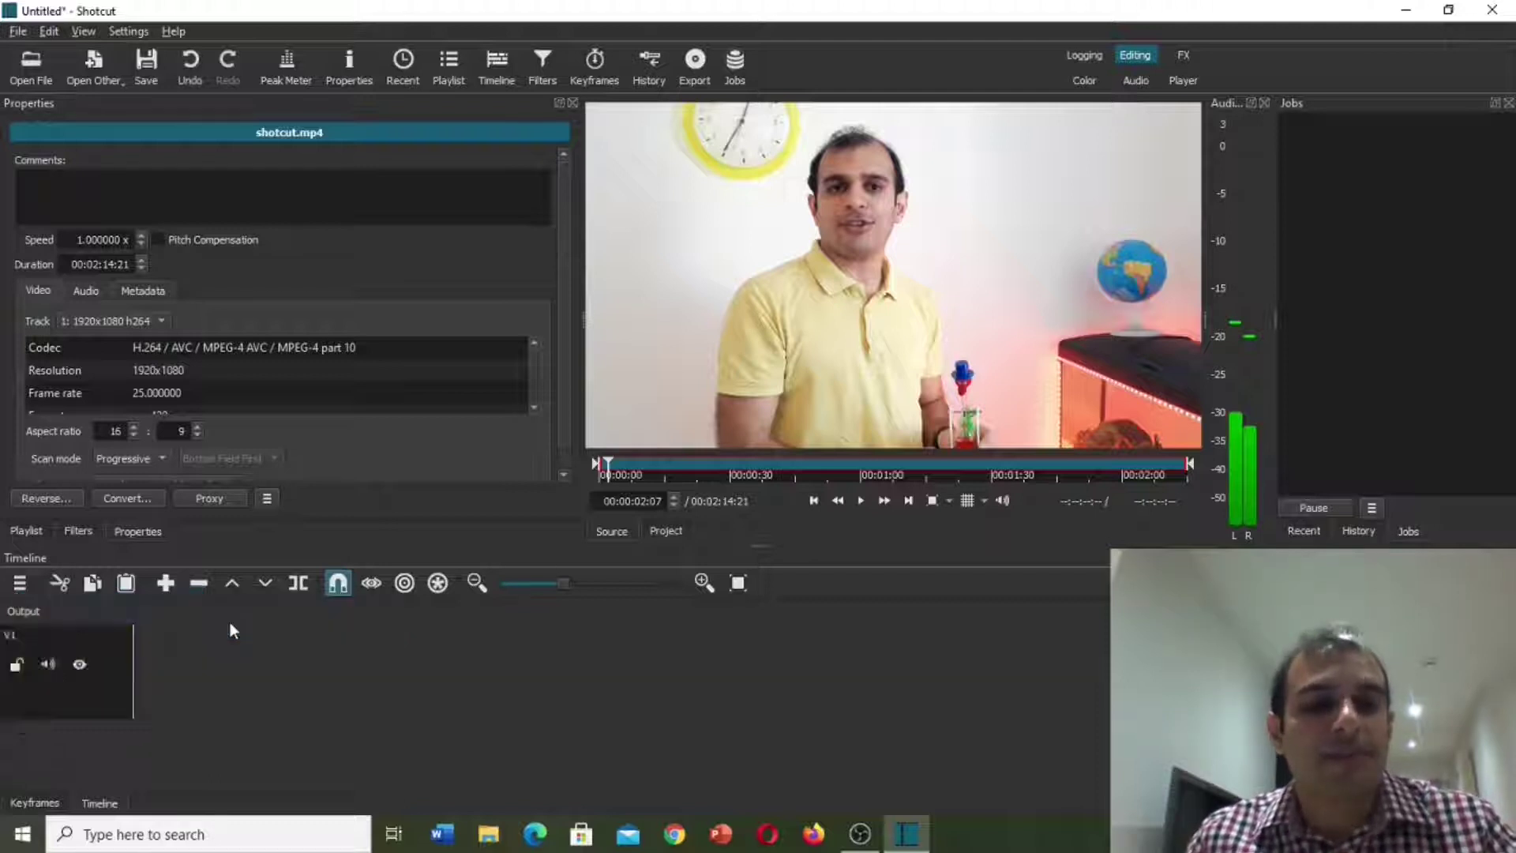
pyautogui.moveTo(829, 250); pyautogui.dragTo(192, 651)
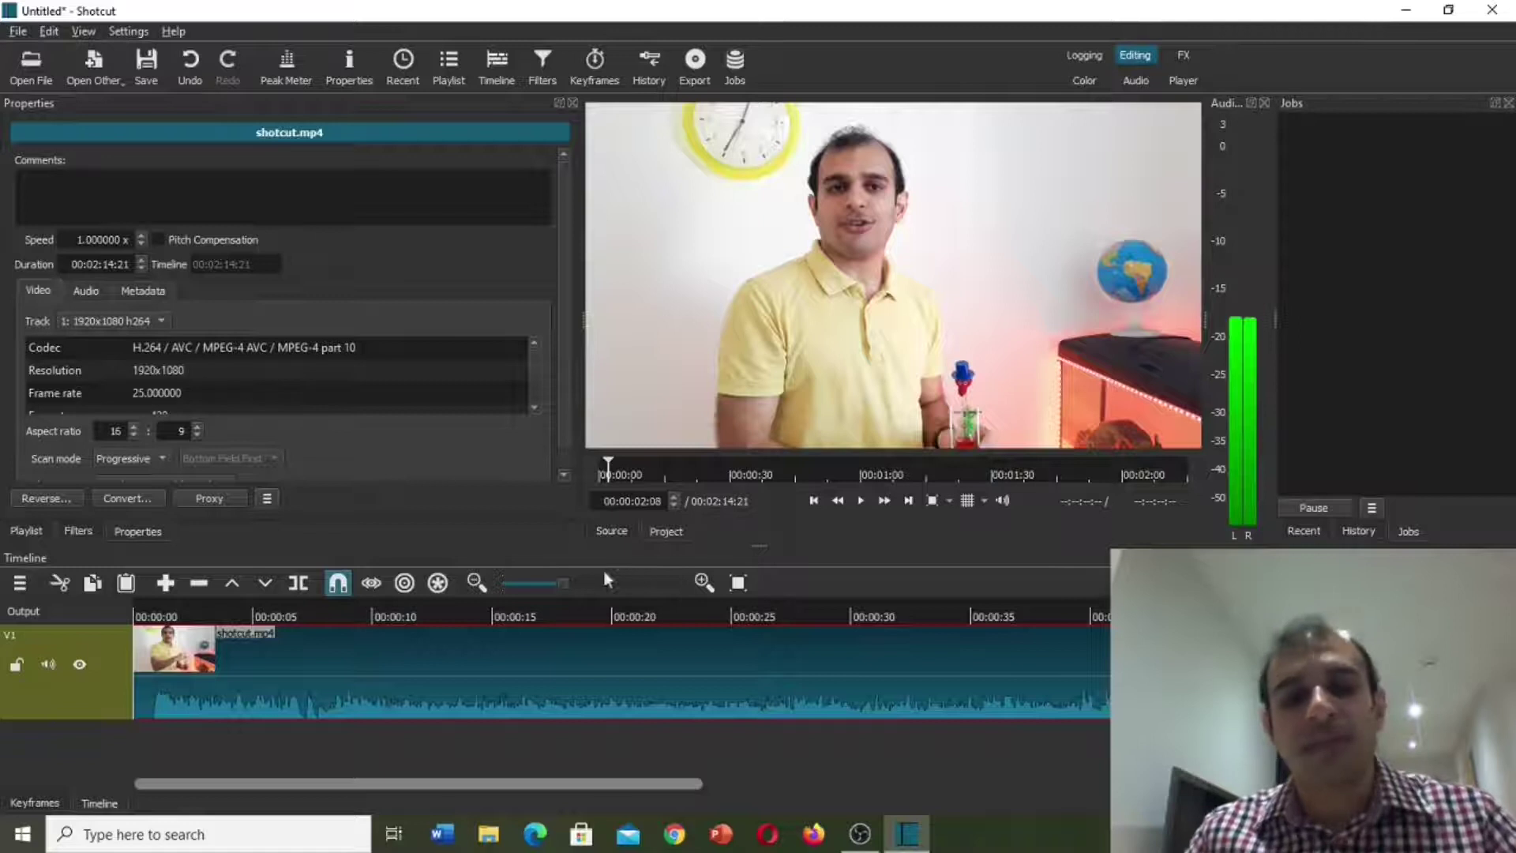
# Zoom the timeline out three times so the full 00:02:14:21 clip fits in view
pyautogui.click(476, 583)
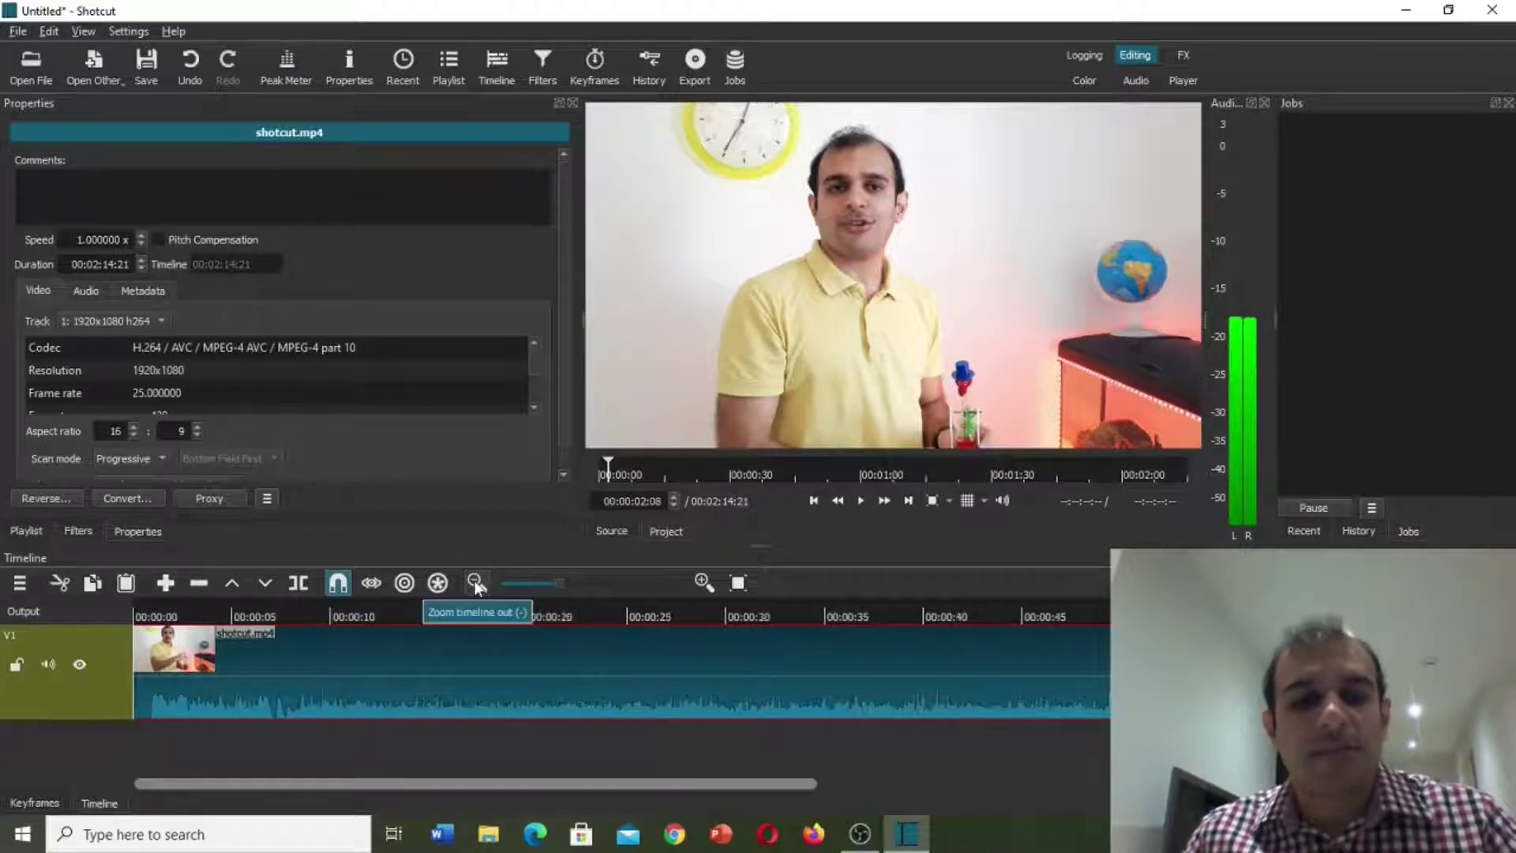
pyautogui.click(476, 583)
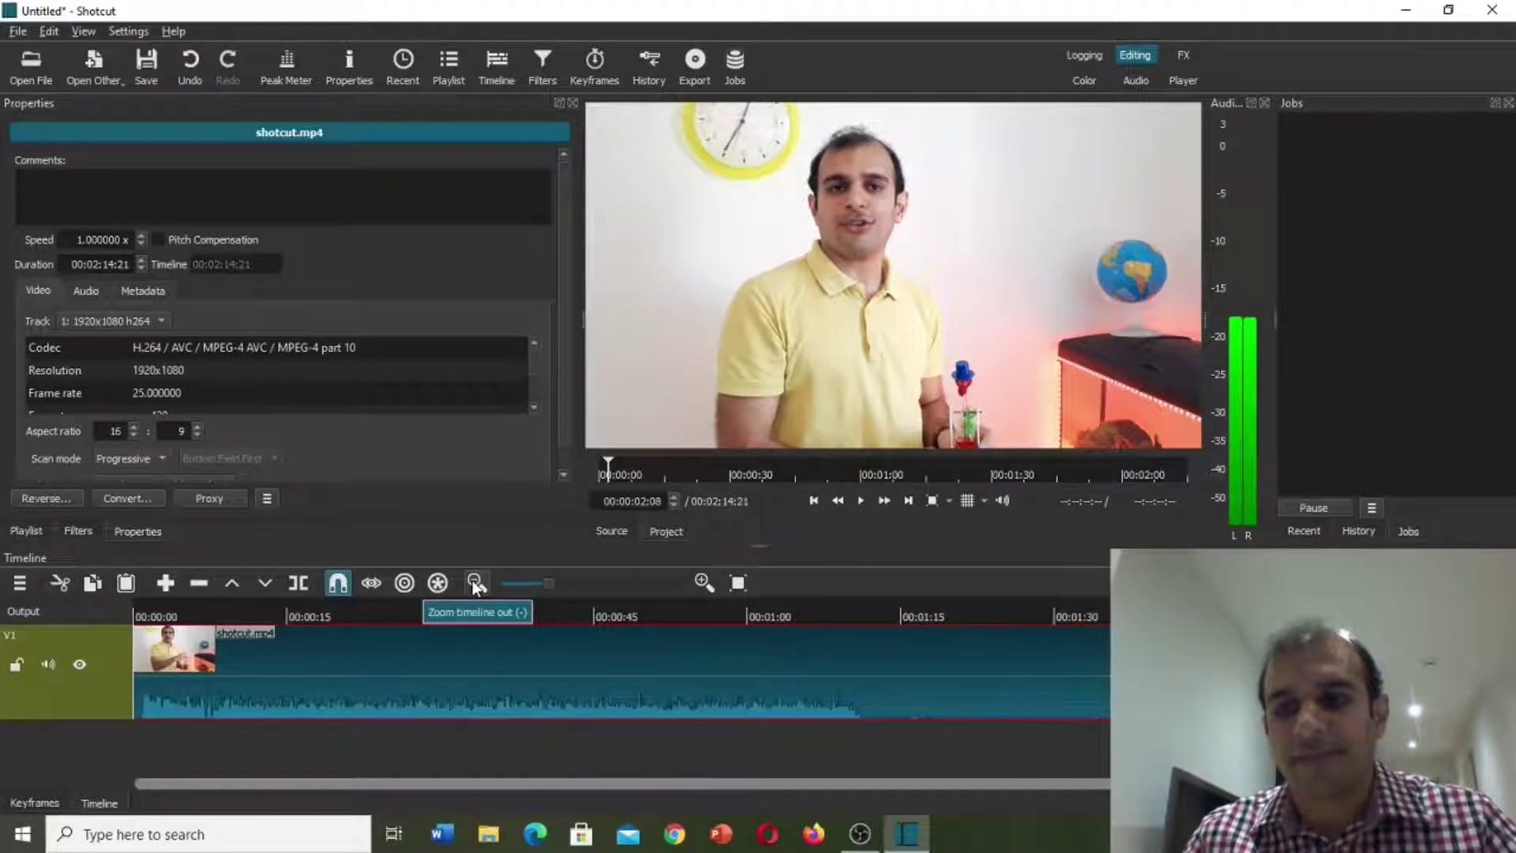
pyautogui.click(476, 584)
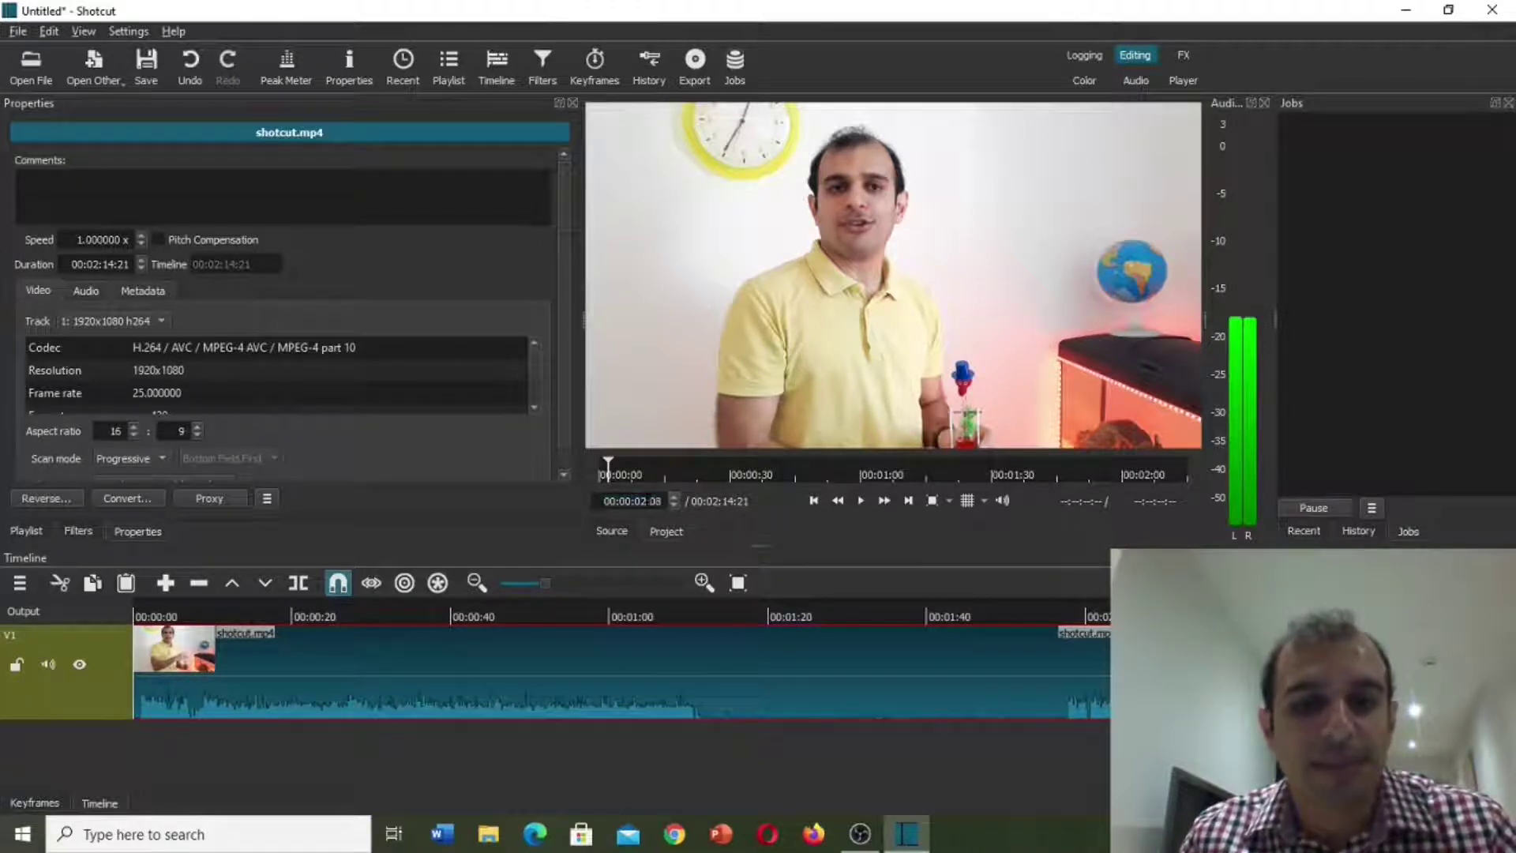
# Set the player timecode to 00:00:20:00 to move the playhead there
pyautogui.click(643, 501)
pyautogui.write('0')
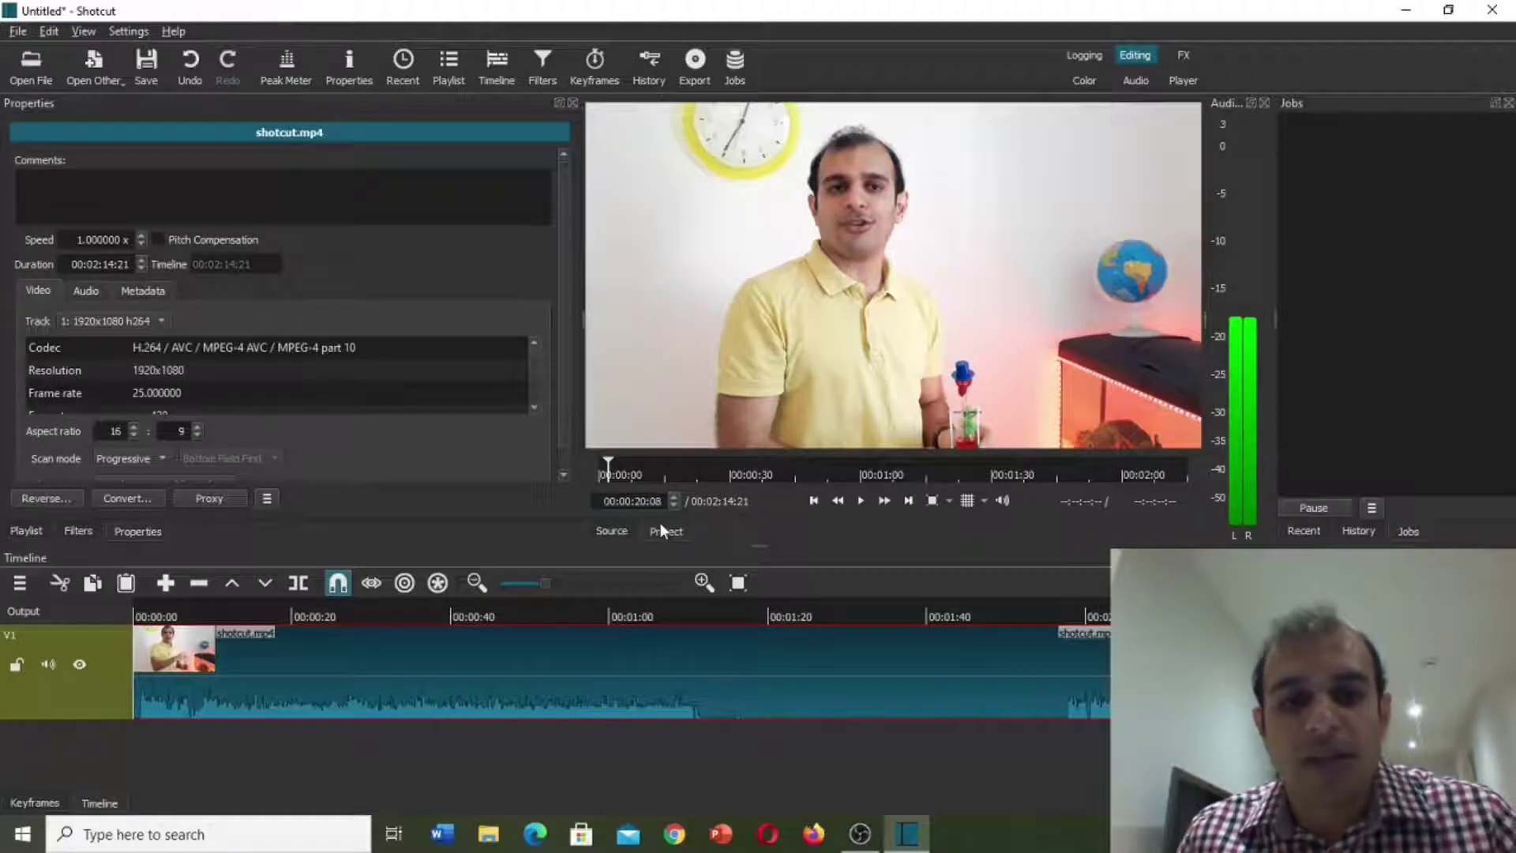
pyautogui.press('BackSpace')
pyautogui.write('0')
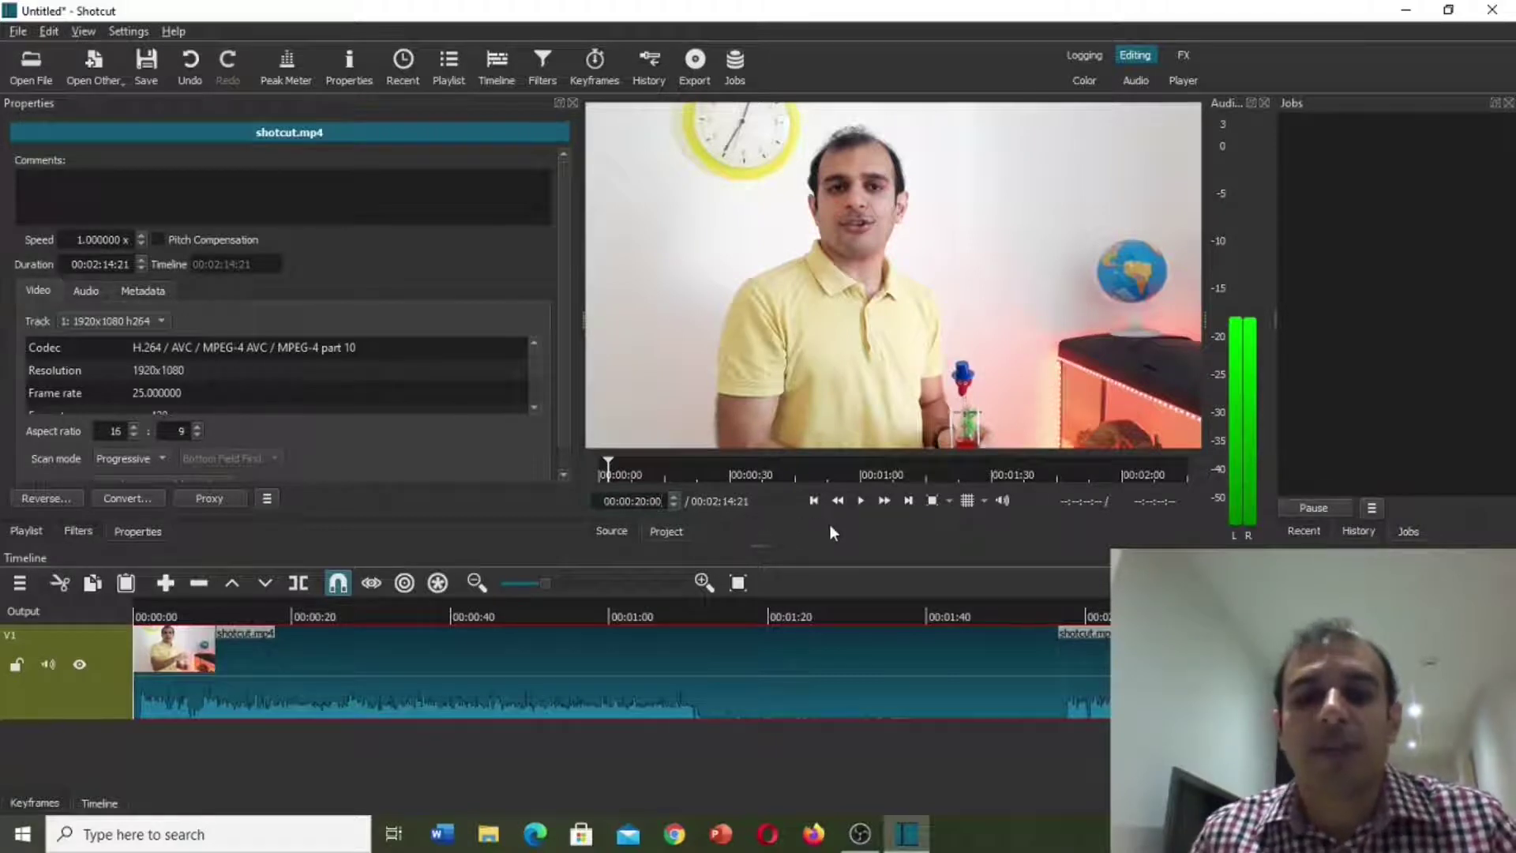
pyautogui.press('Return')
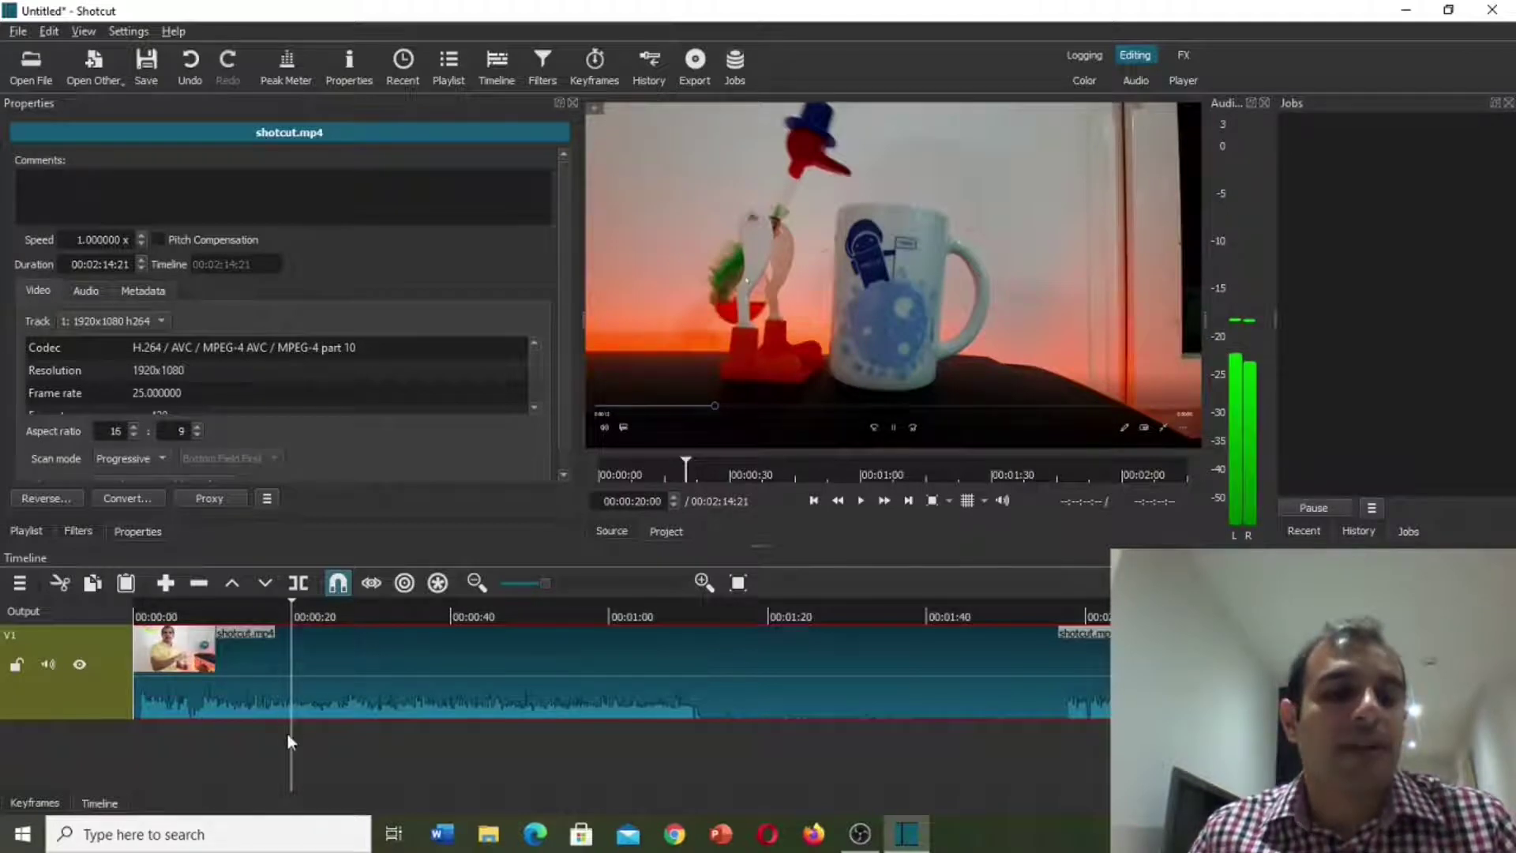
# Split the V1 clip at 00:00:20:00 and select the resulting pieces
pyautogui.click(299, 585)
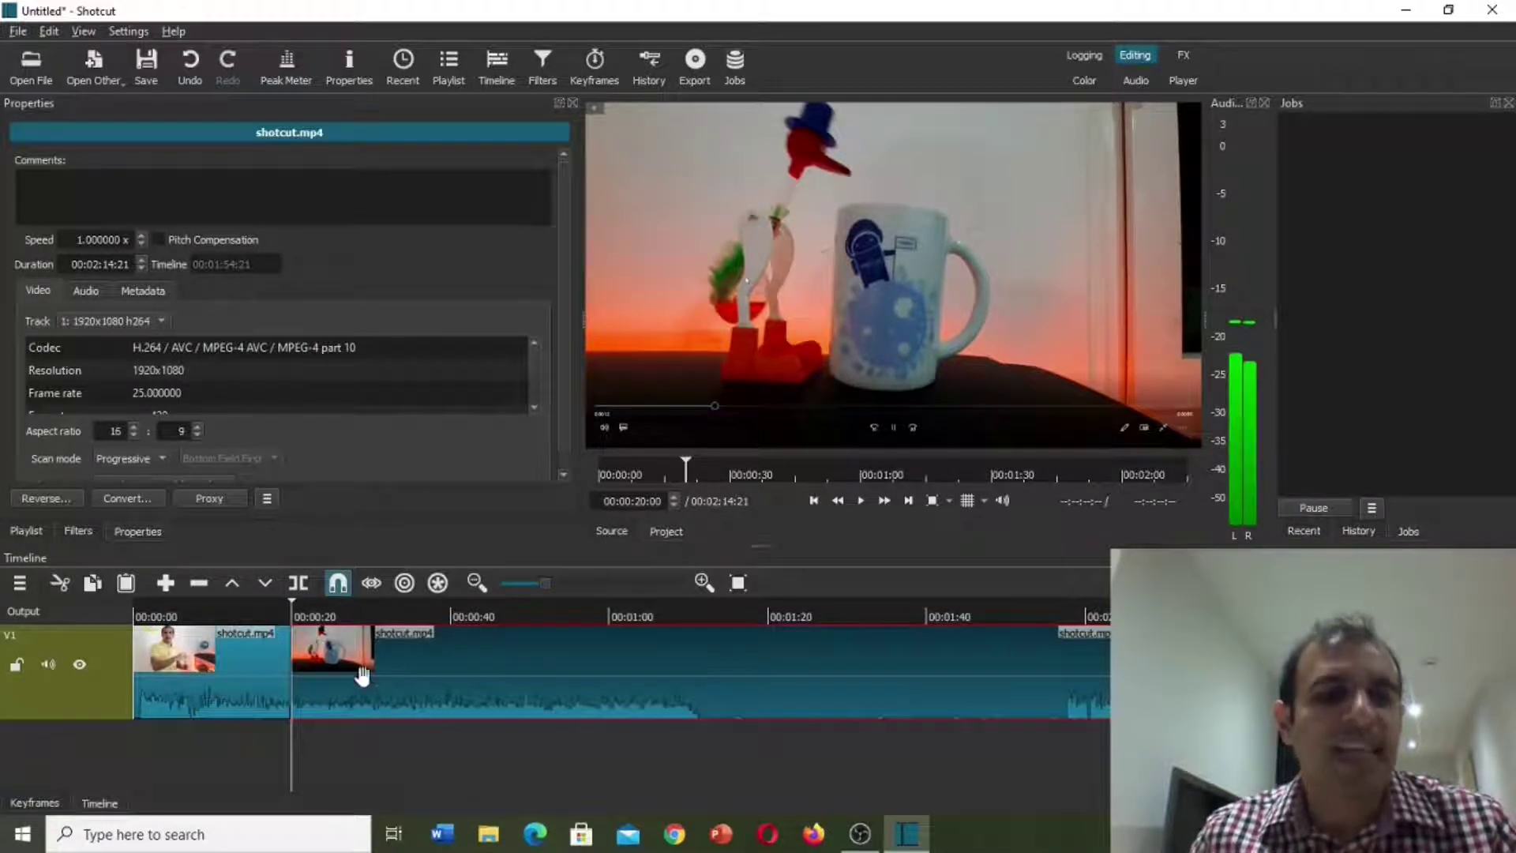
pyautogui.click(311, 682)
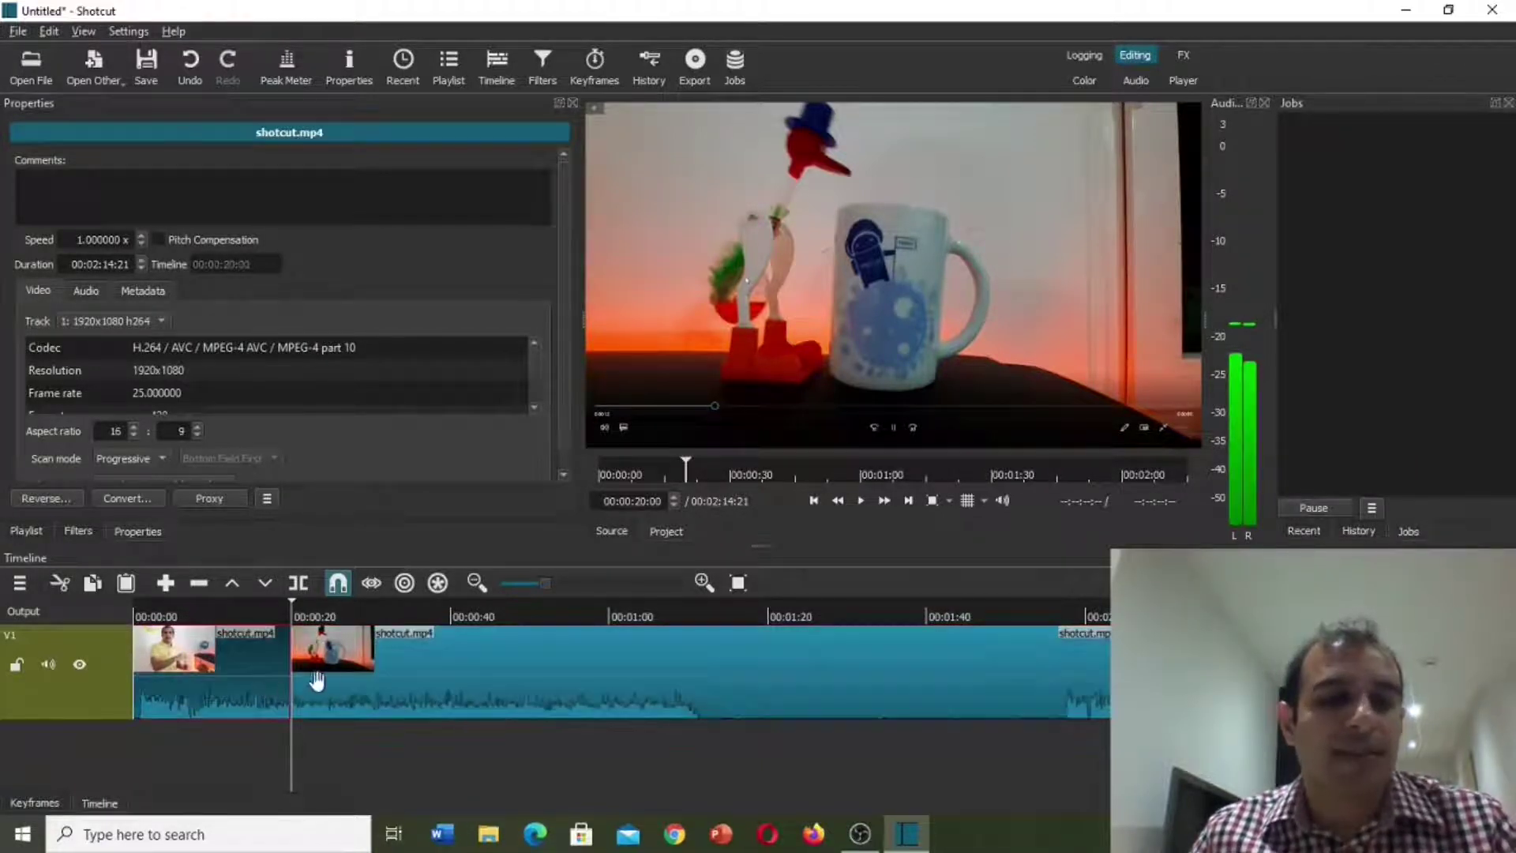
pyautogui.click(249, 680)
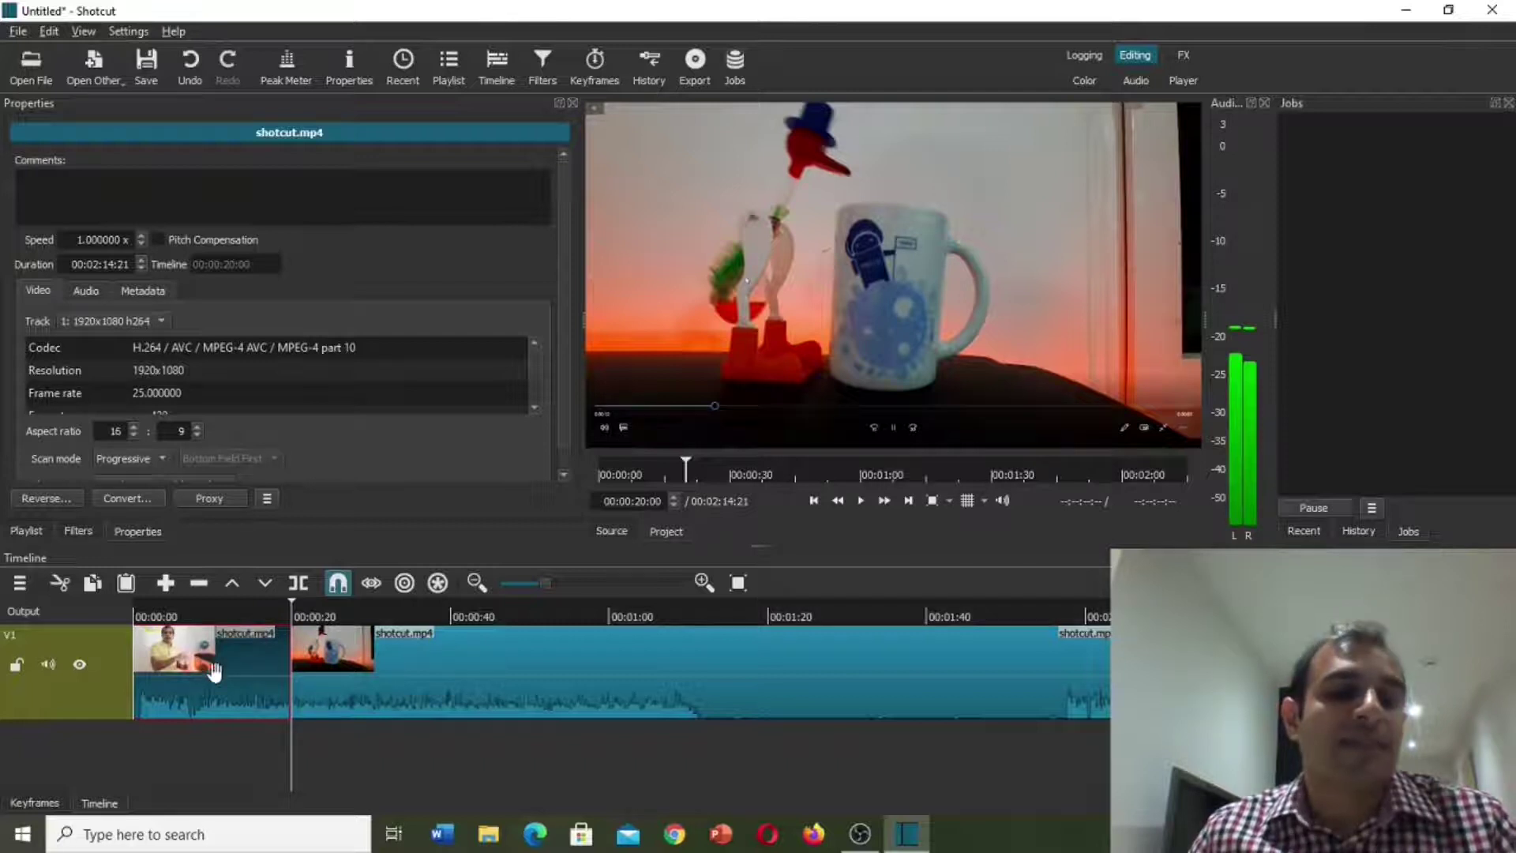
# Remove the first 20-second clip, then undo the removal and the split to restore the whole clip
pyautogui.click(202, 585)
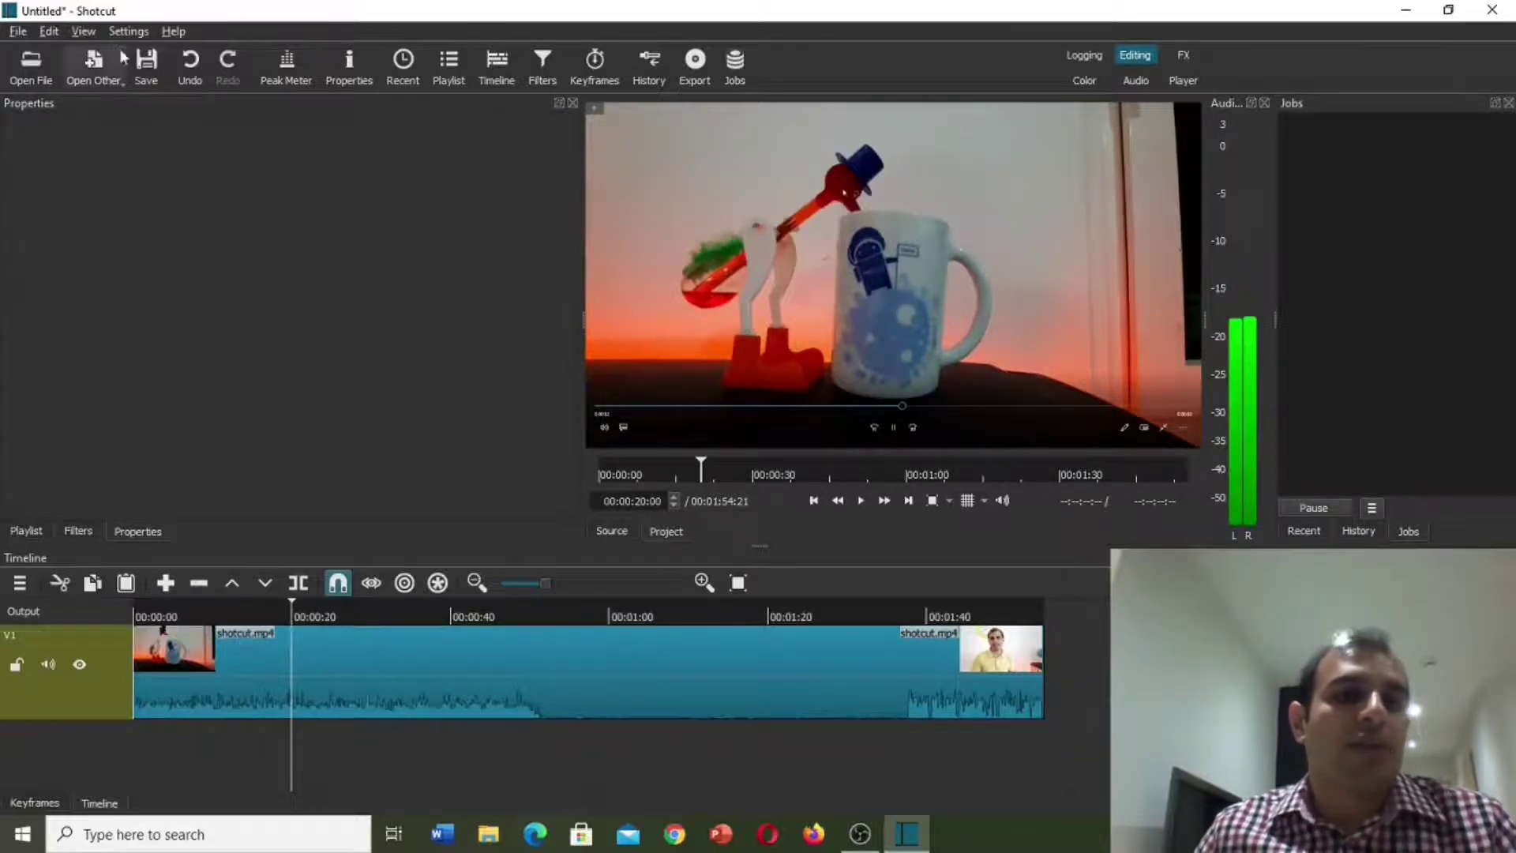
pyautogui.click(189, 63)
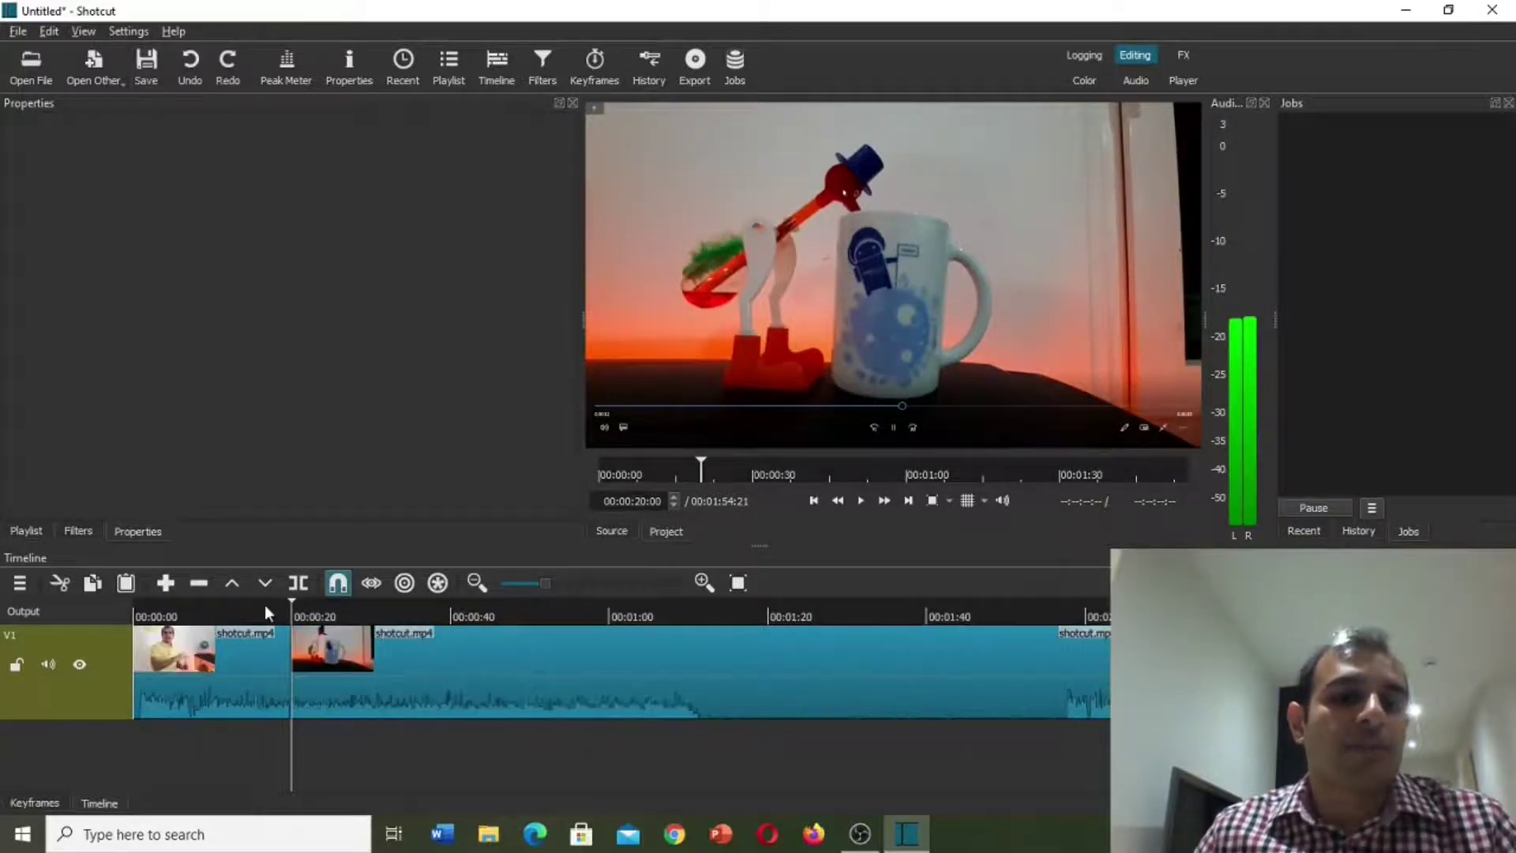
pyautogui.rightClick(233, 668)
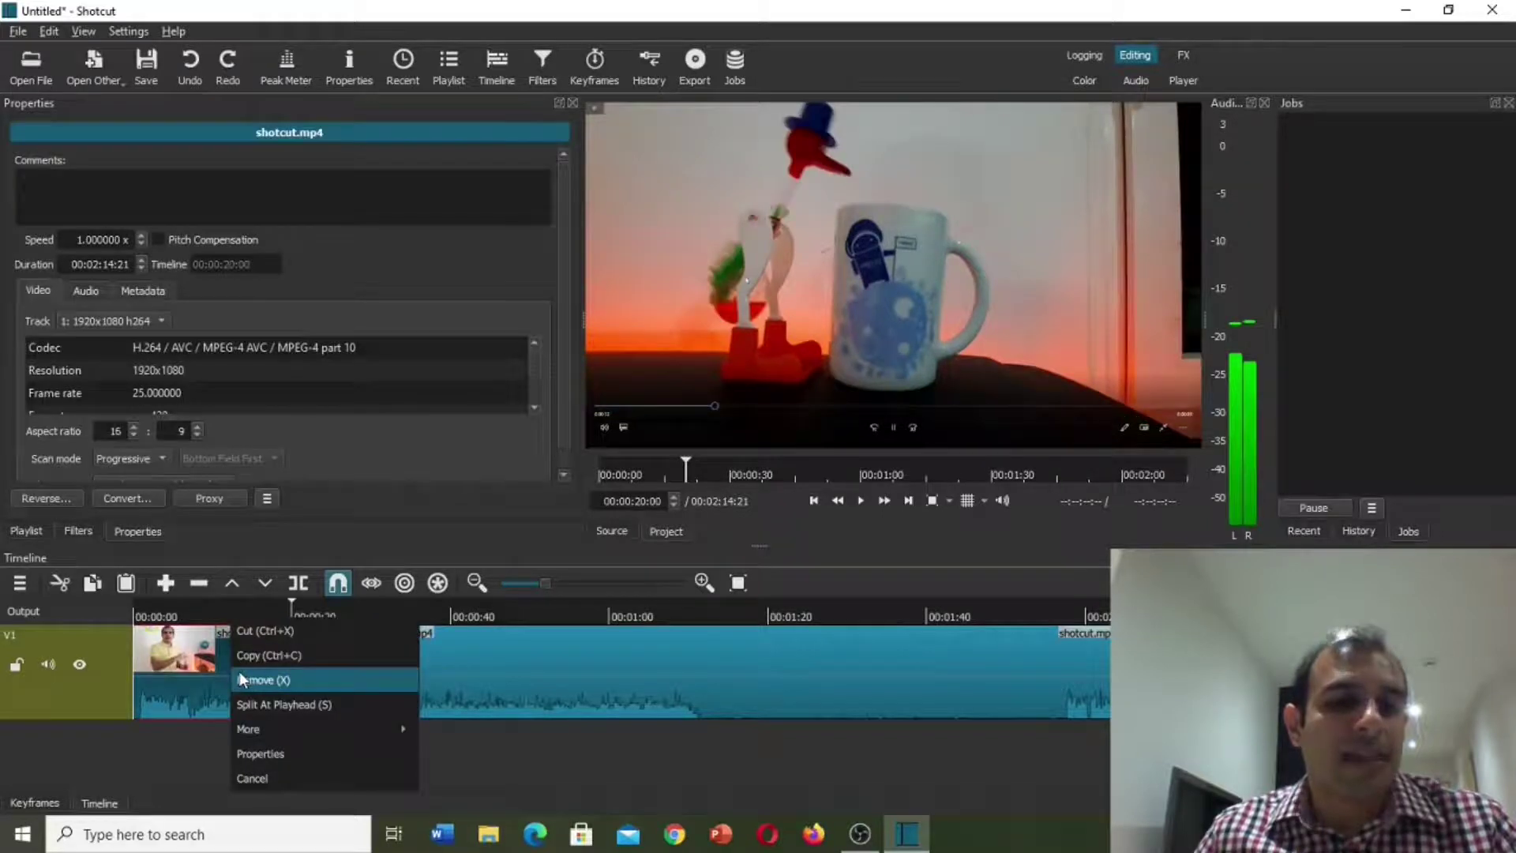
pyautogui.click(250, 680)
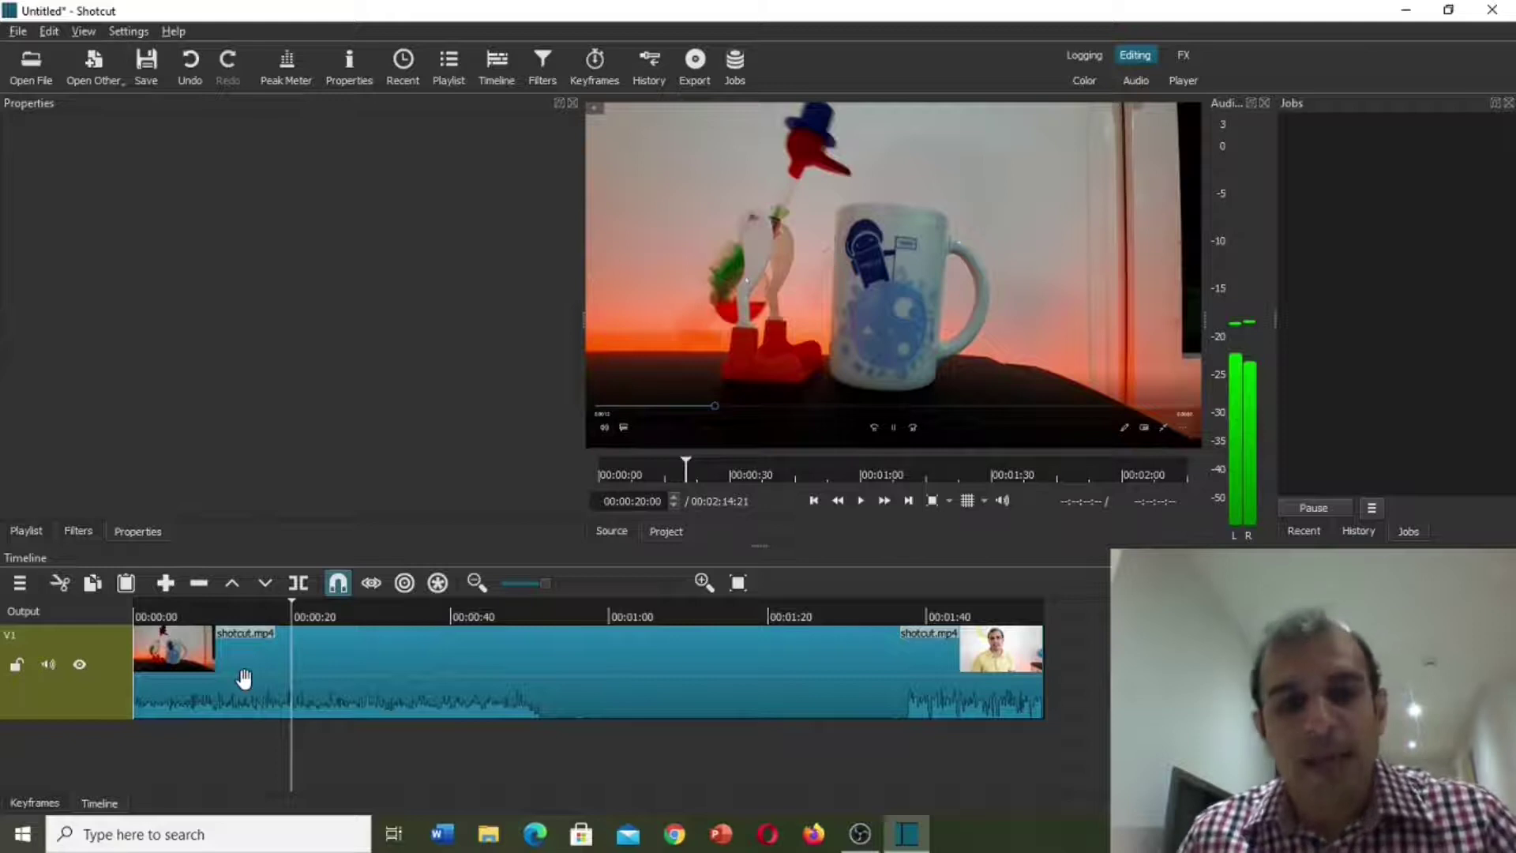
pyautogui.click(192, 60)
pyautogui.click(192, 60)
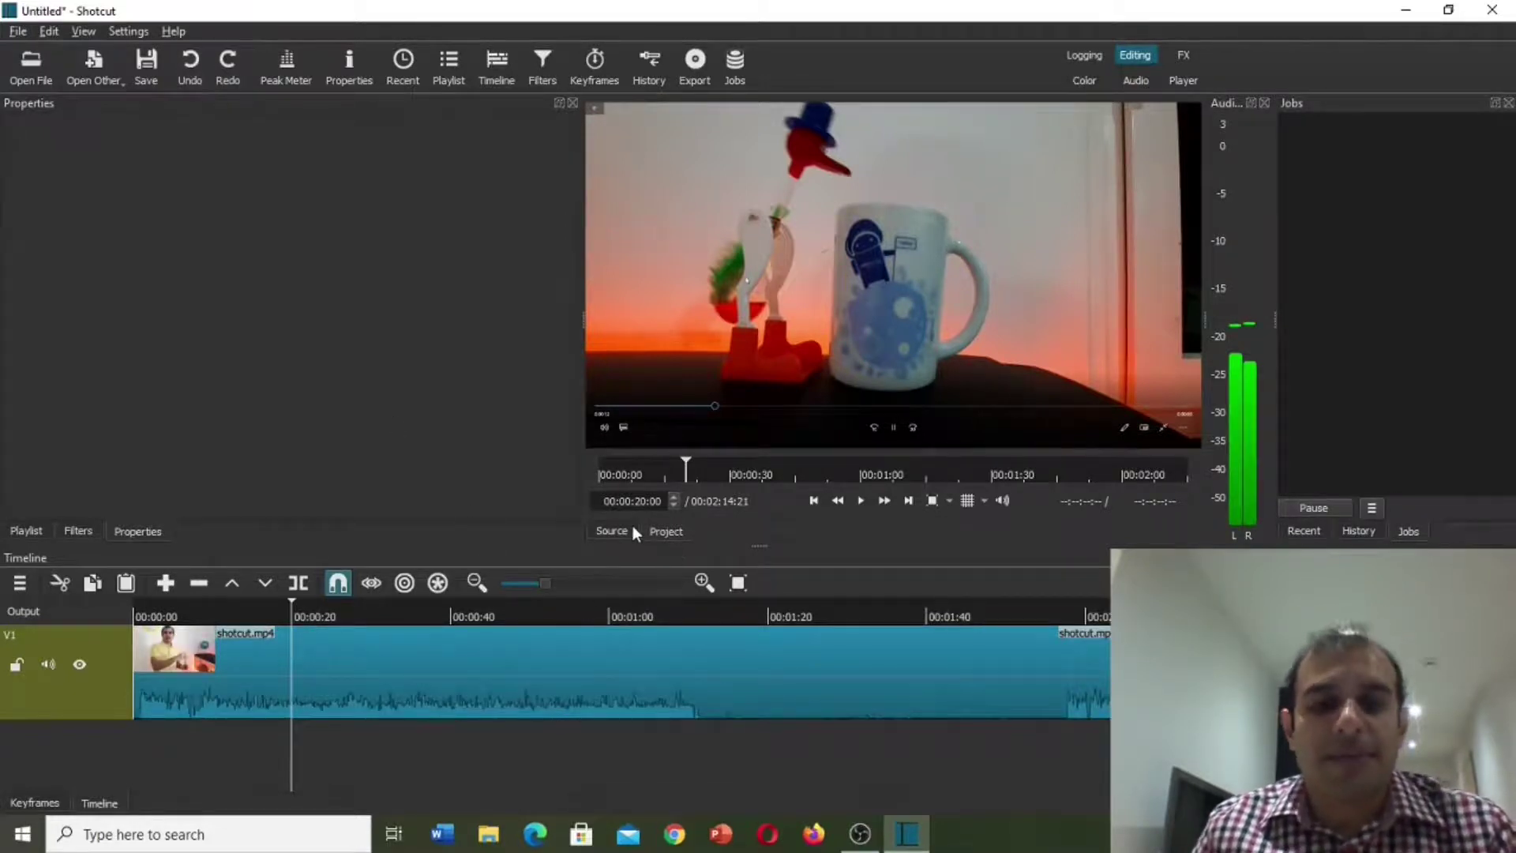
# Move the playhead to 00:01:20:00 and split the clip there
pyautogui.click(634, 501)
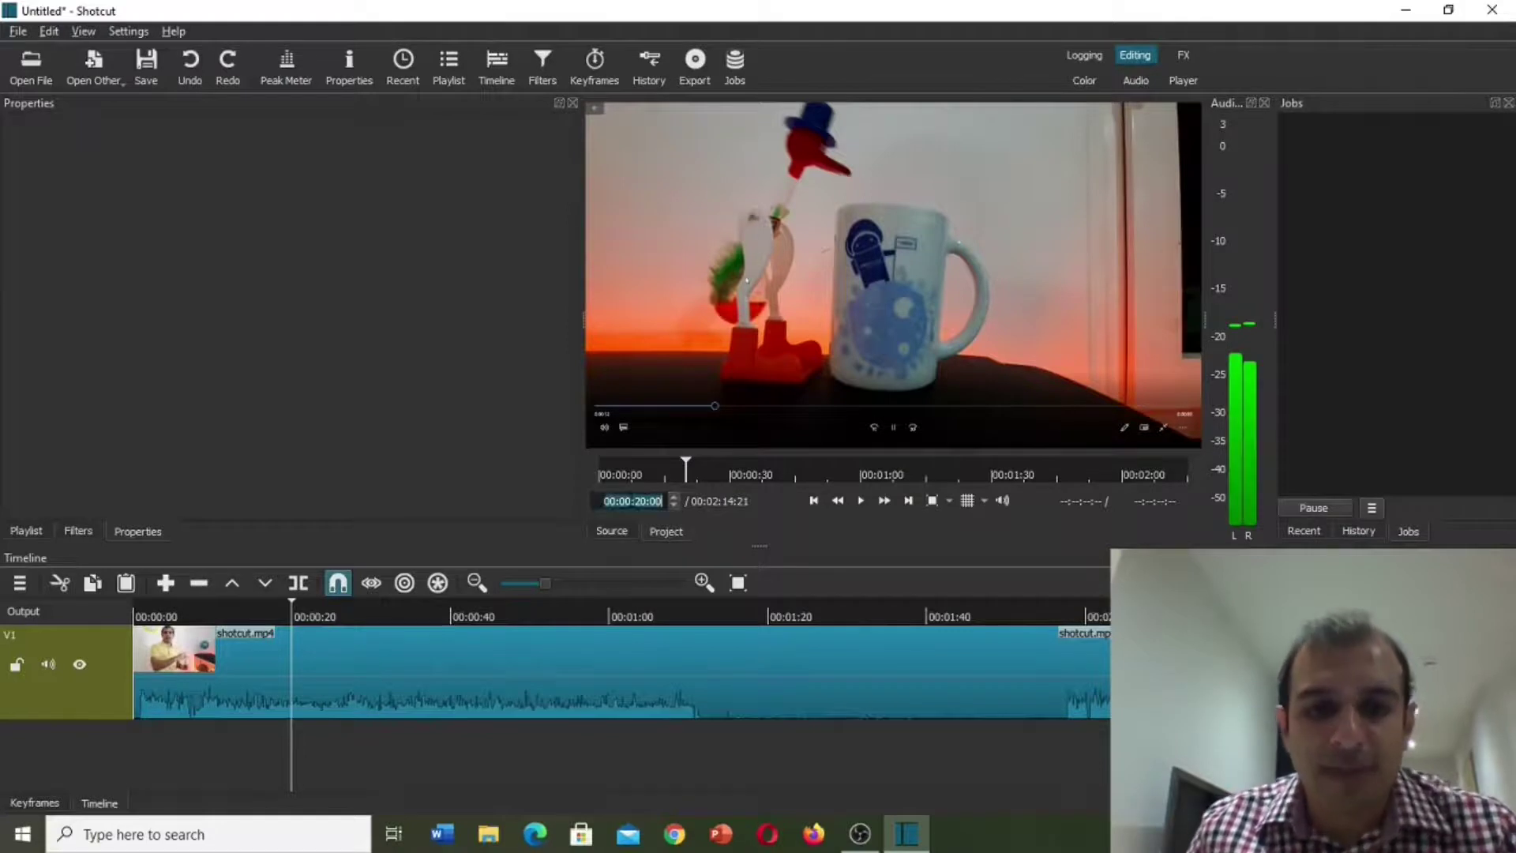
pyautogui.write('1')
pyautogui.press('Return')
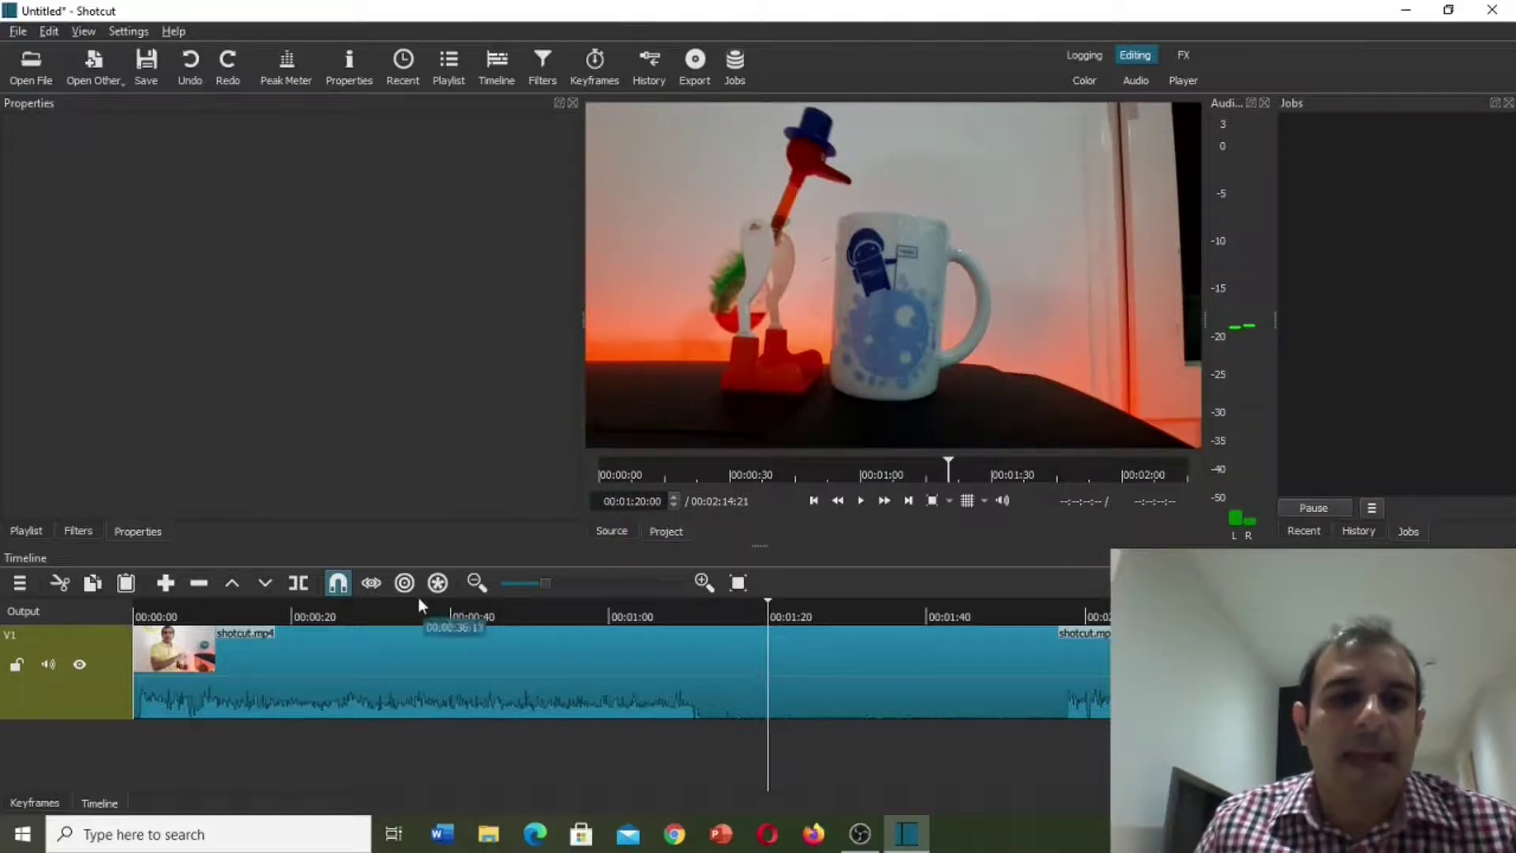
pyautogui.click(297, 584)
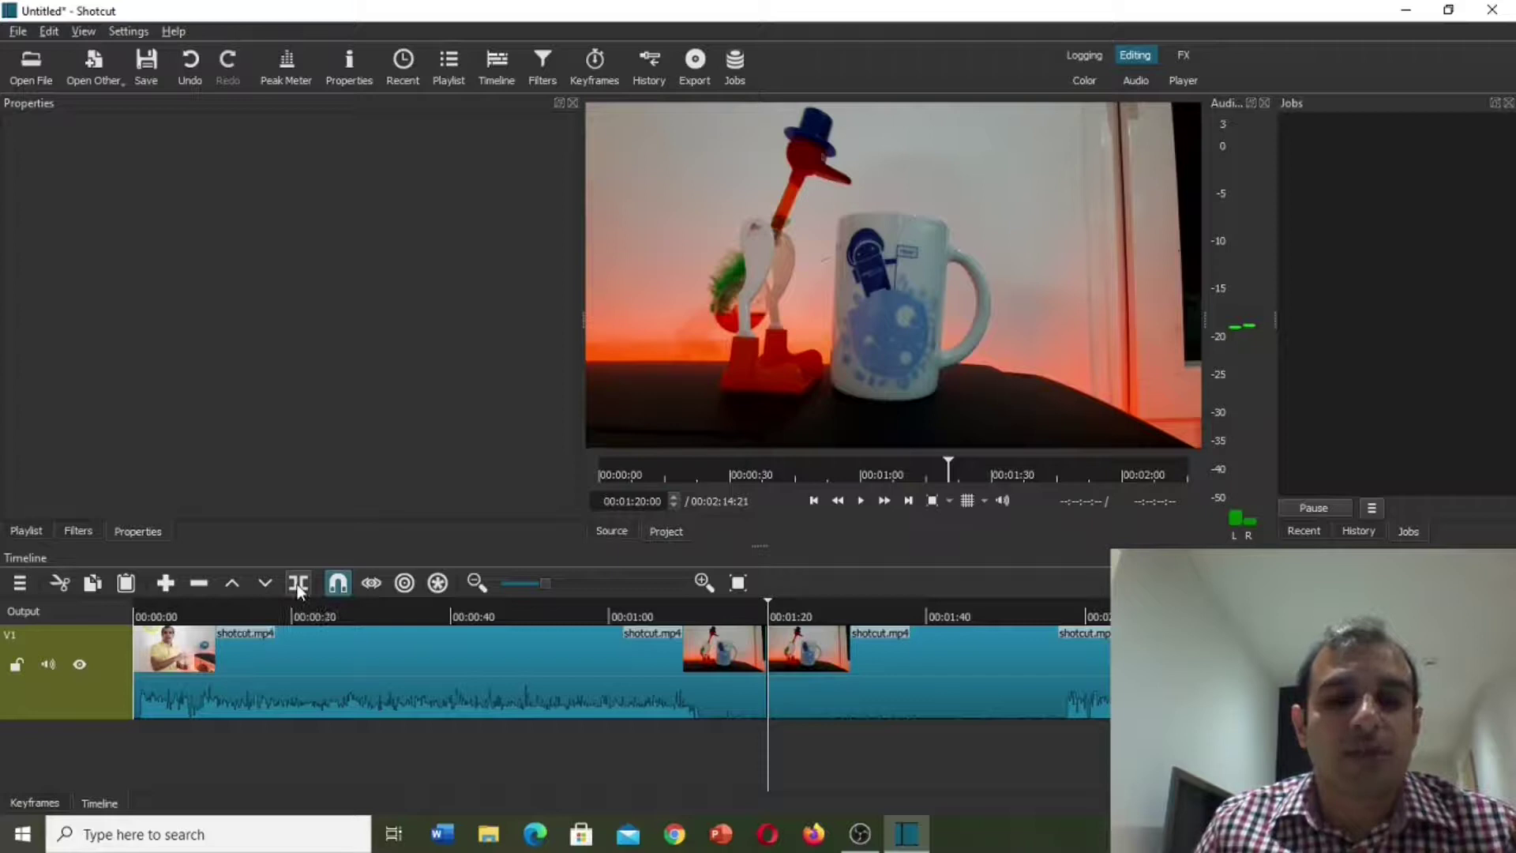
# Move the playhead to 00:01:40:00, split the clip, and select the 1:20–1:40 piece
pyautogui.click(636, 502)
pyautogui.click(636, 501)
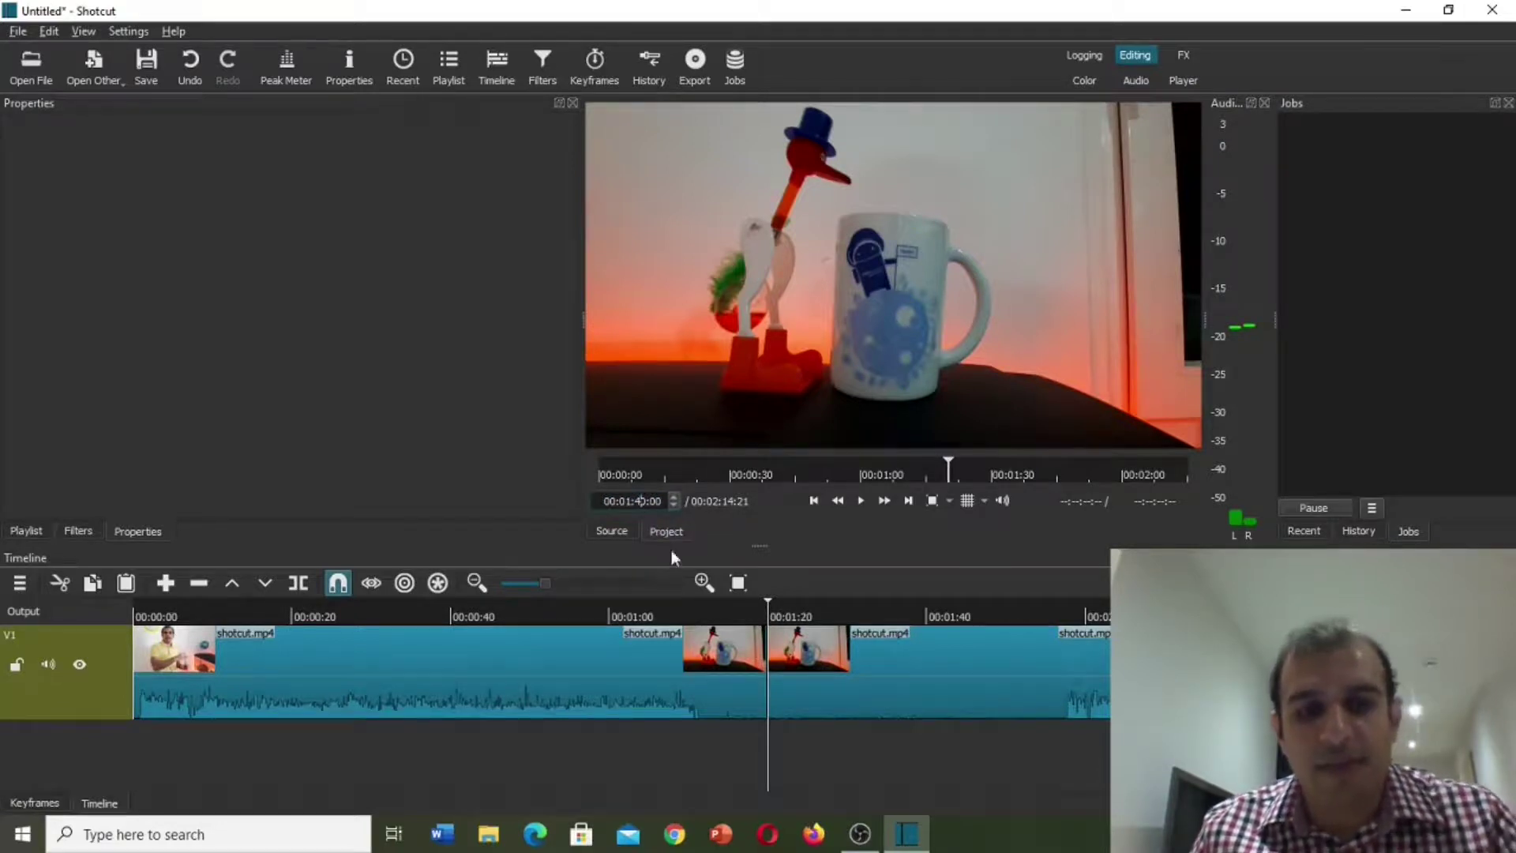
pyautogui.write('4')
pyautogui.press('Return')
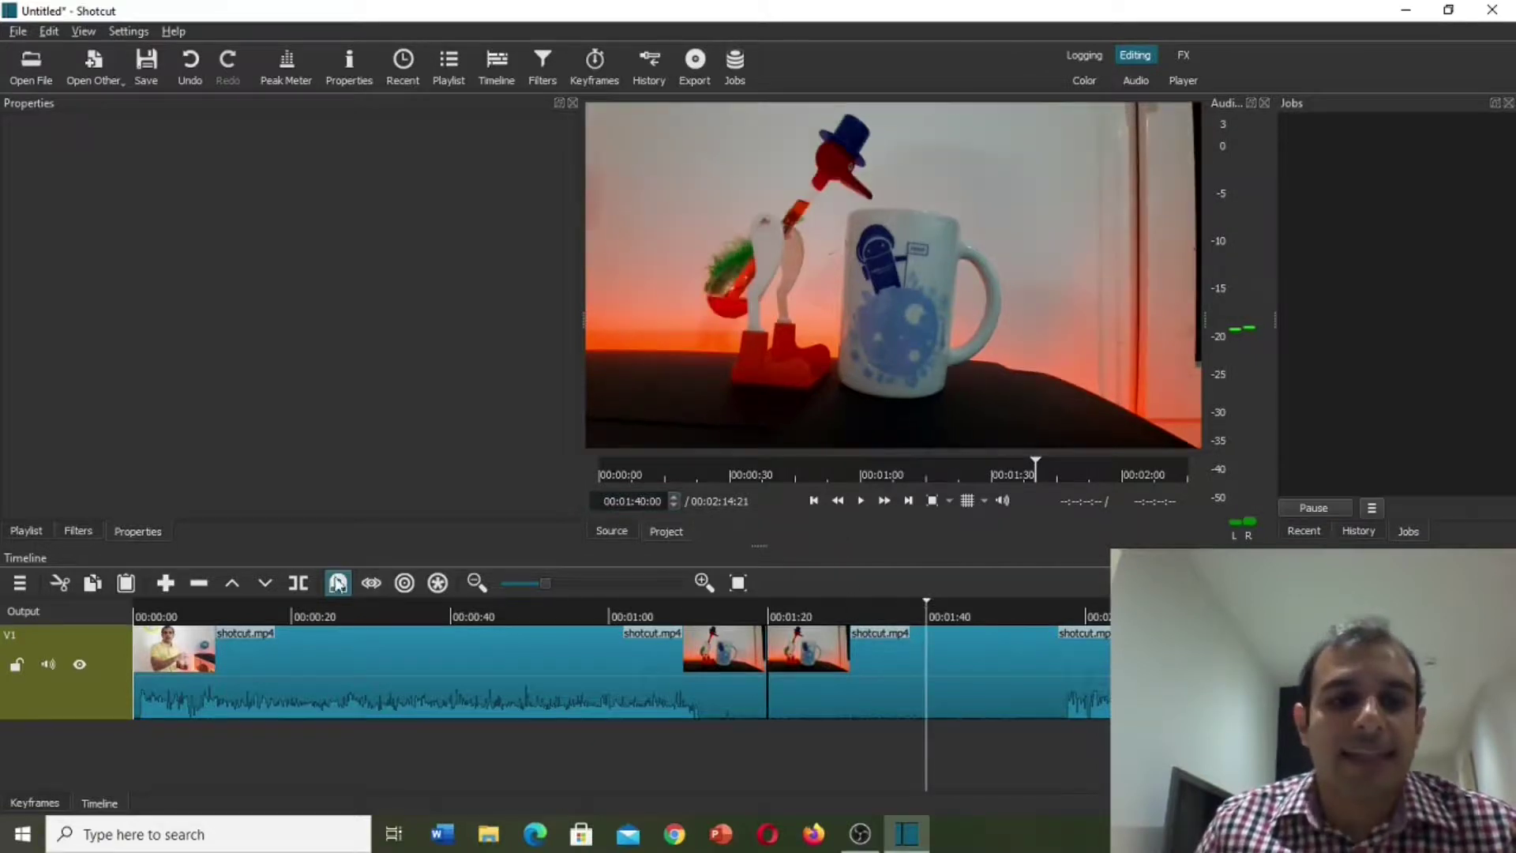
pyautogui.click(301, 588)
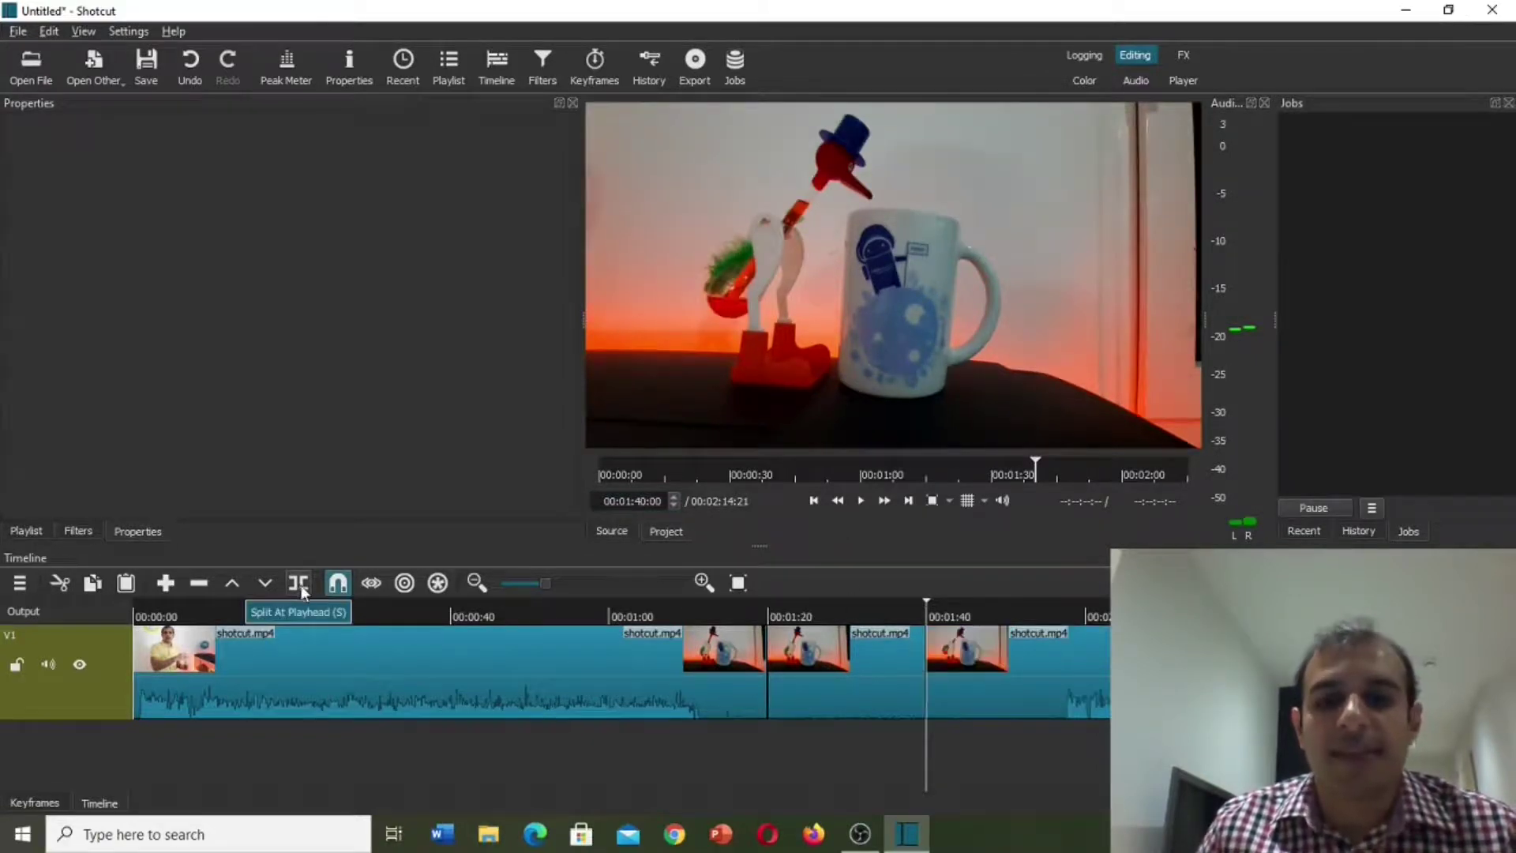
pyautogui.click(849, 683)
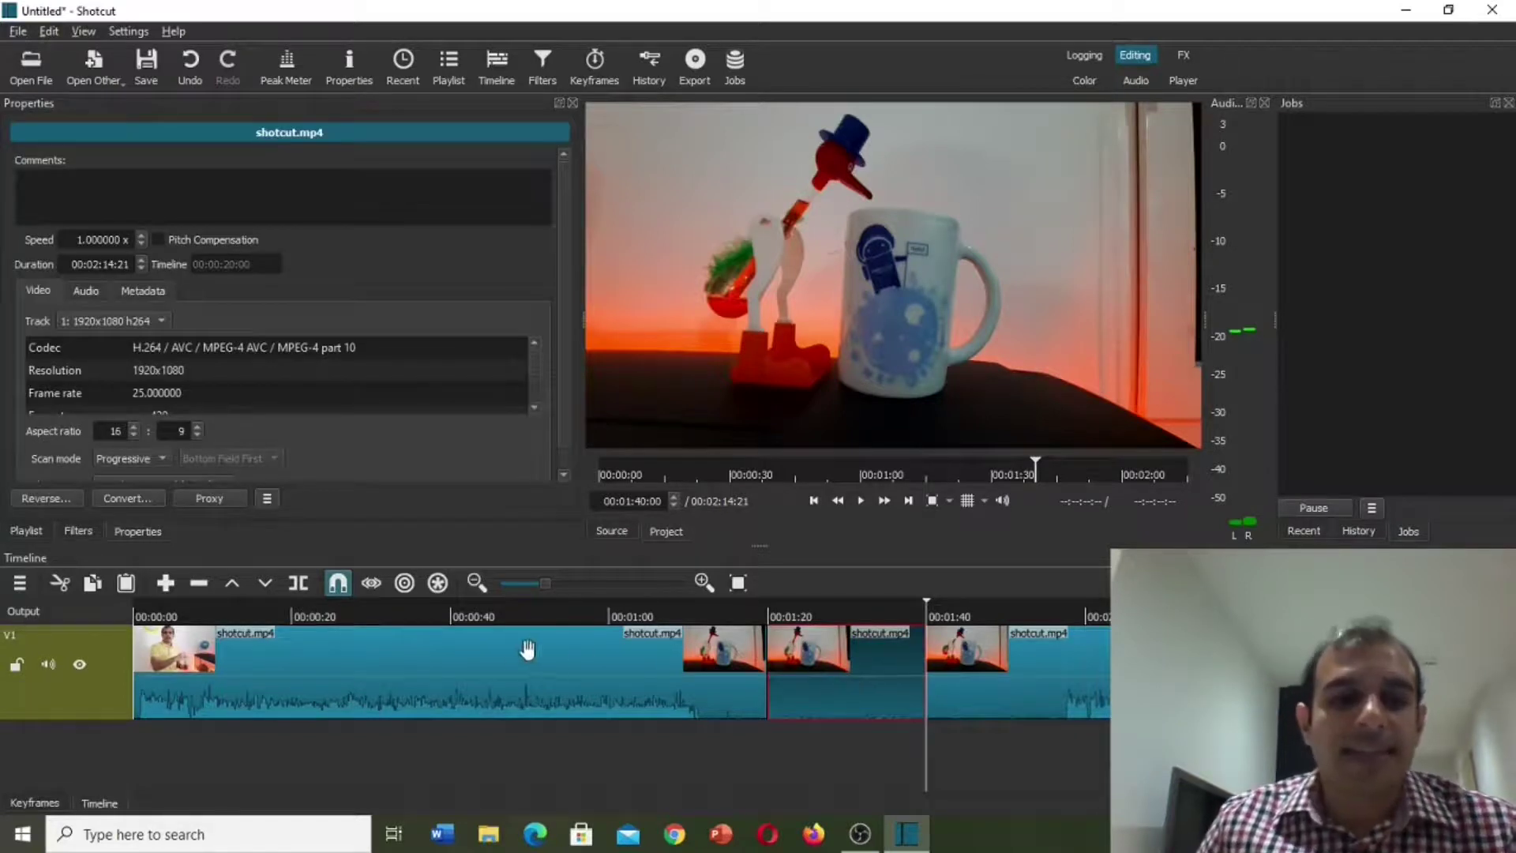
# Ripple-delete the selected 1:20–1:40 piece so the project runs 00:01:54:21
pyautogui.click(200, 583)
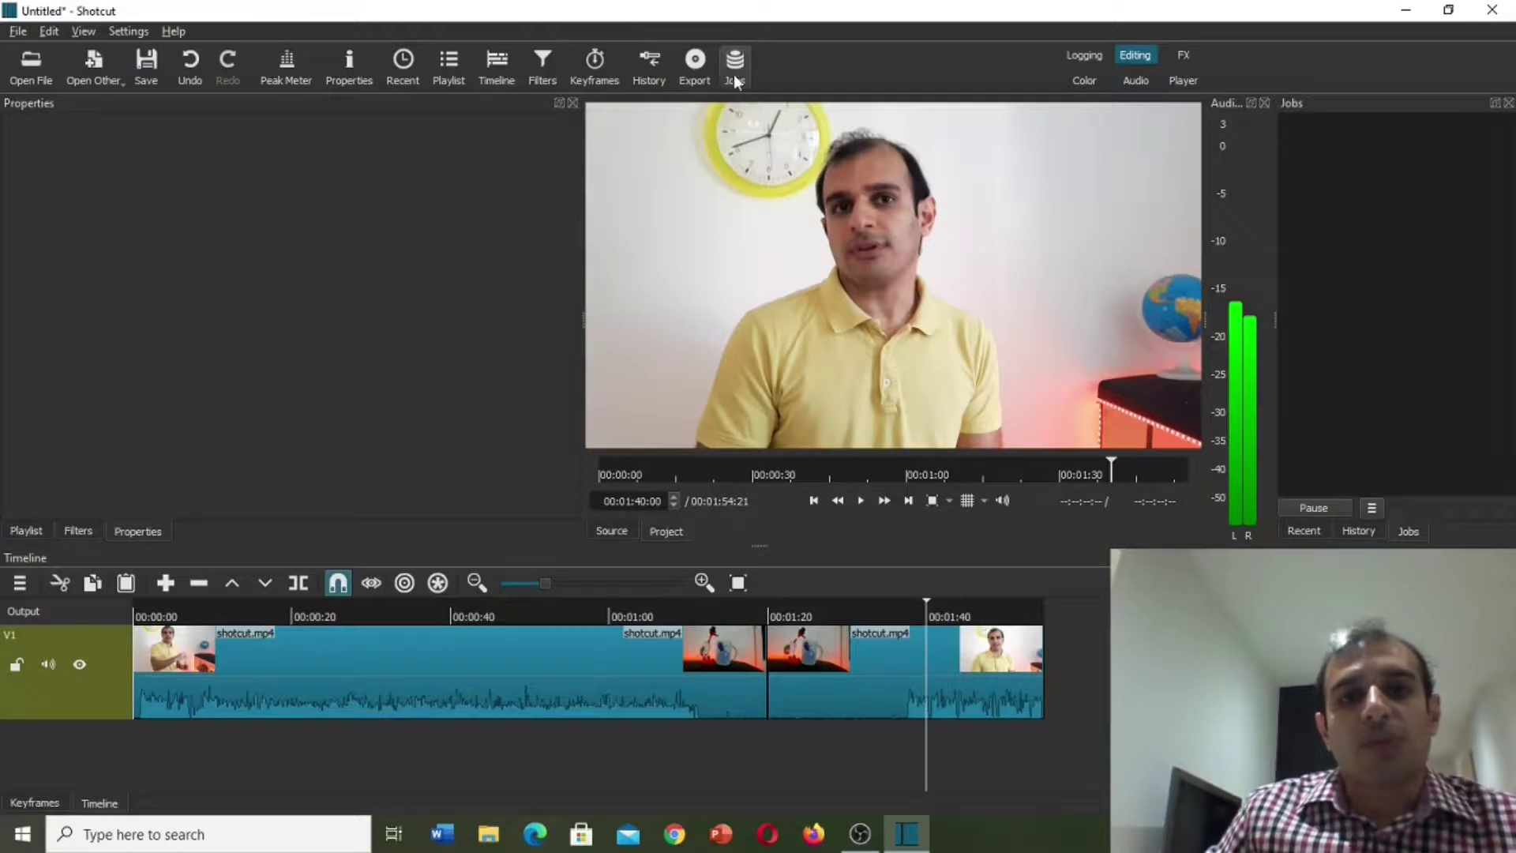
# Export the timeline to the Desktop as shotcut2.mp4
pyautogui.click(695, 61)
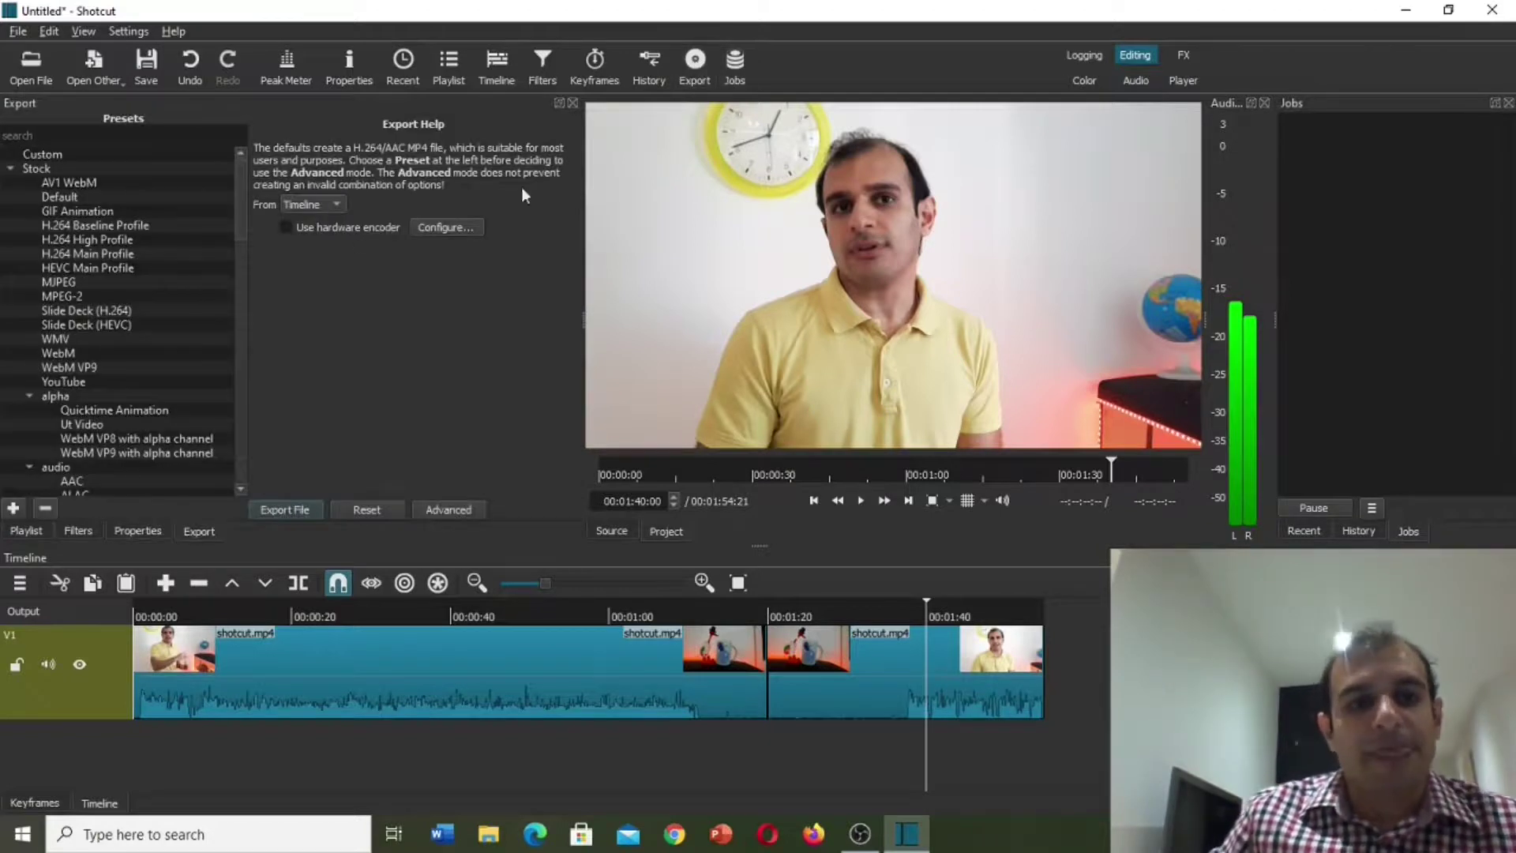
pyautogui.click(285, 510)
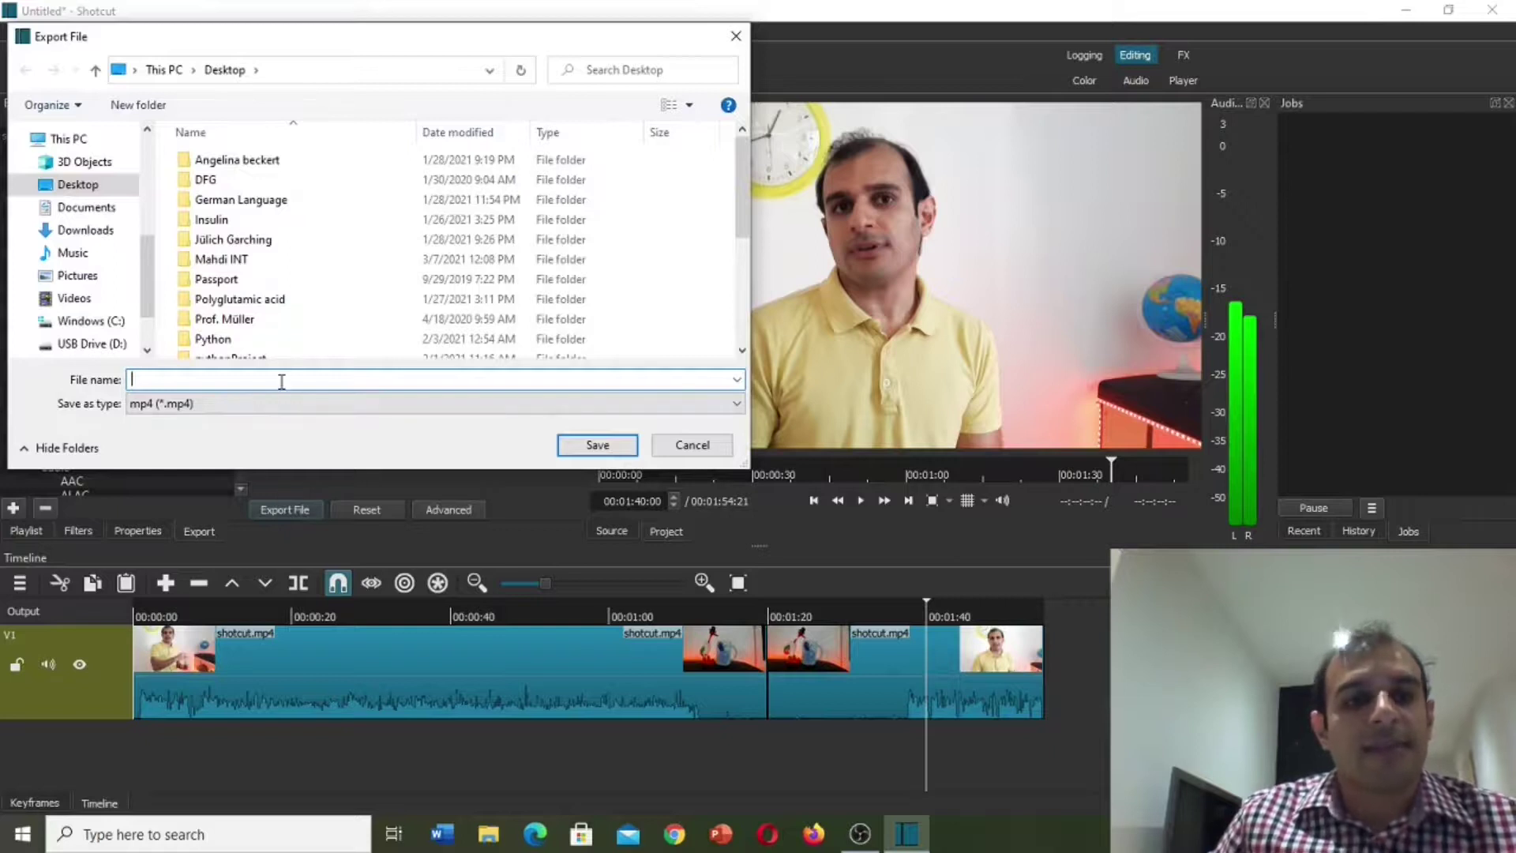
pyautogui.write('shot')
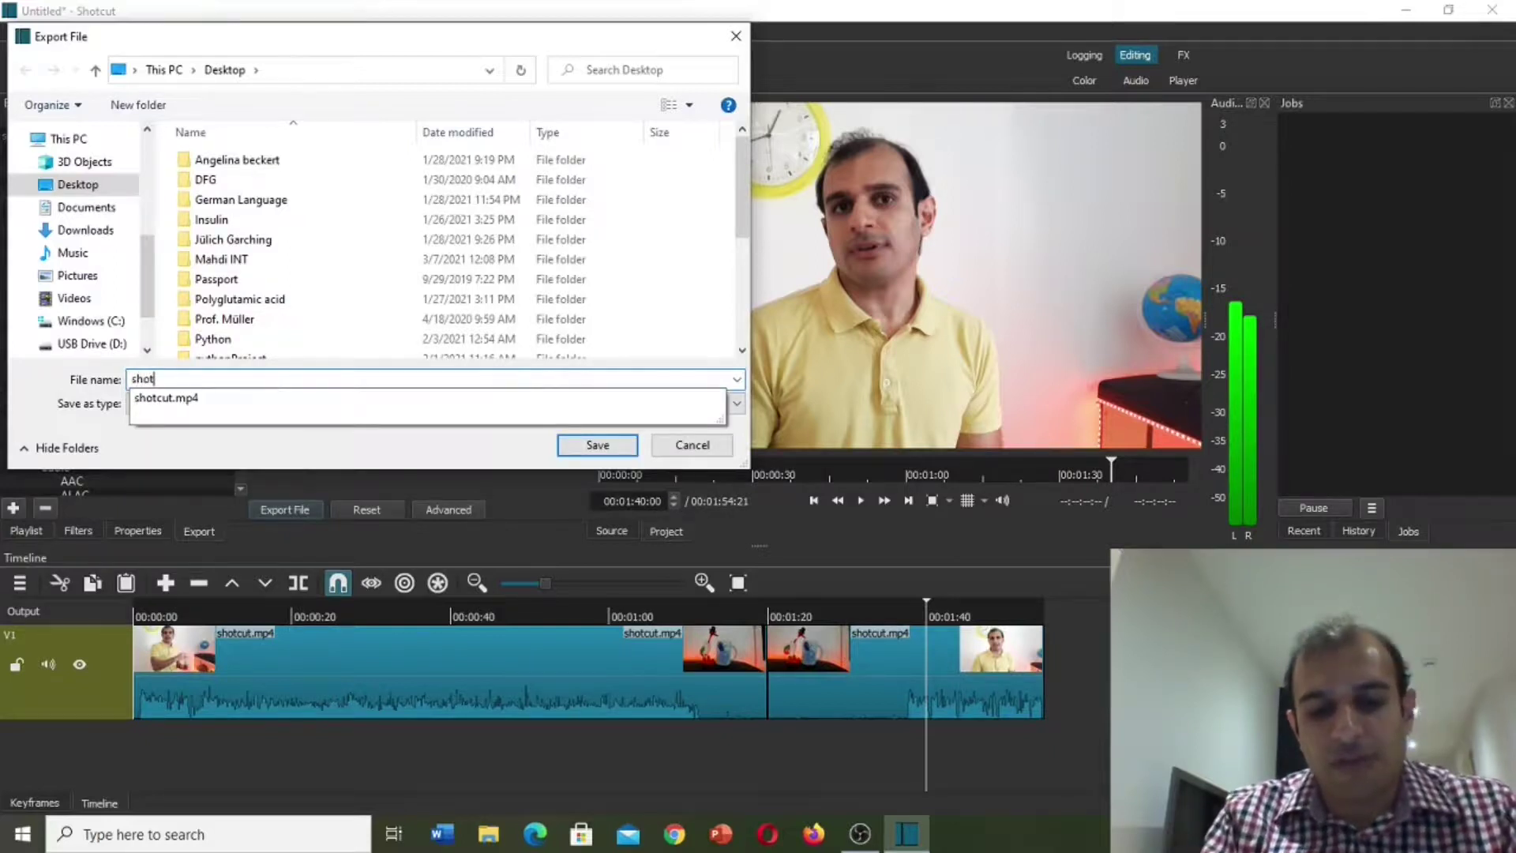
pyautogui.write('cut2')
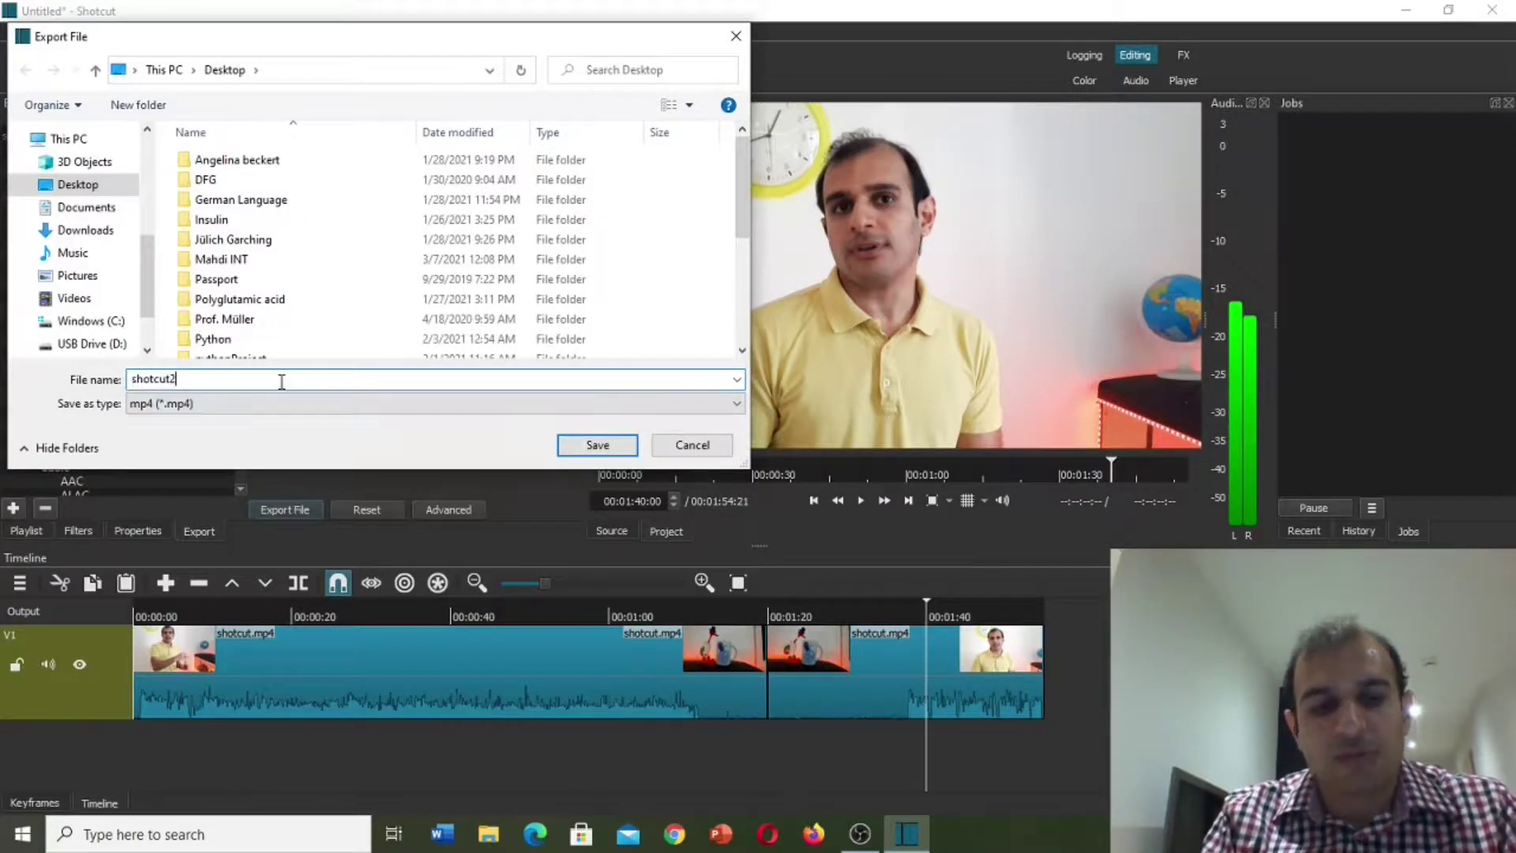
pyautogui.click(597, 446)
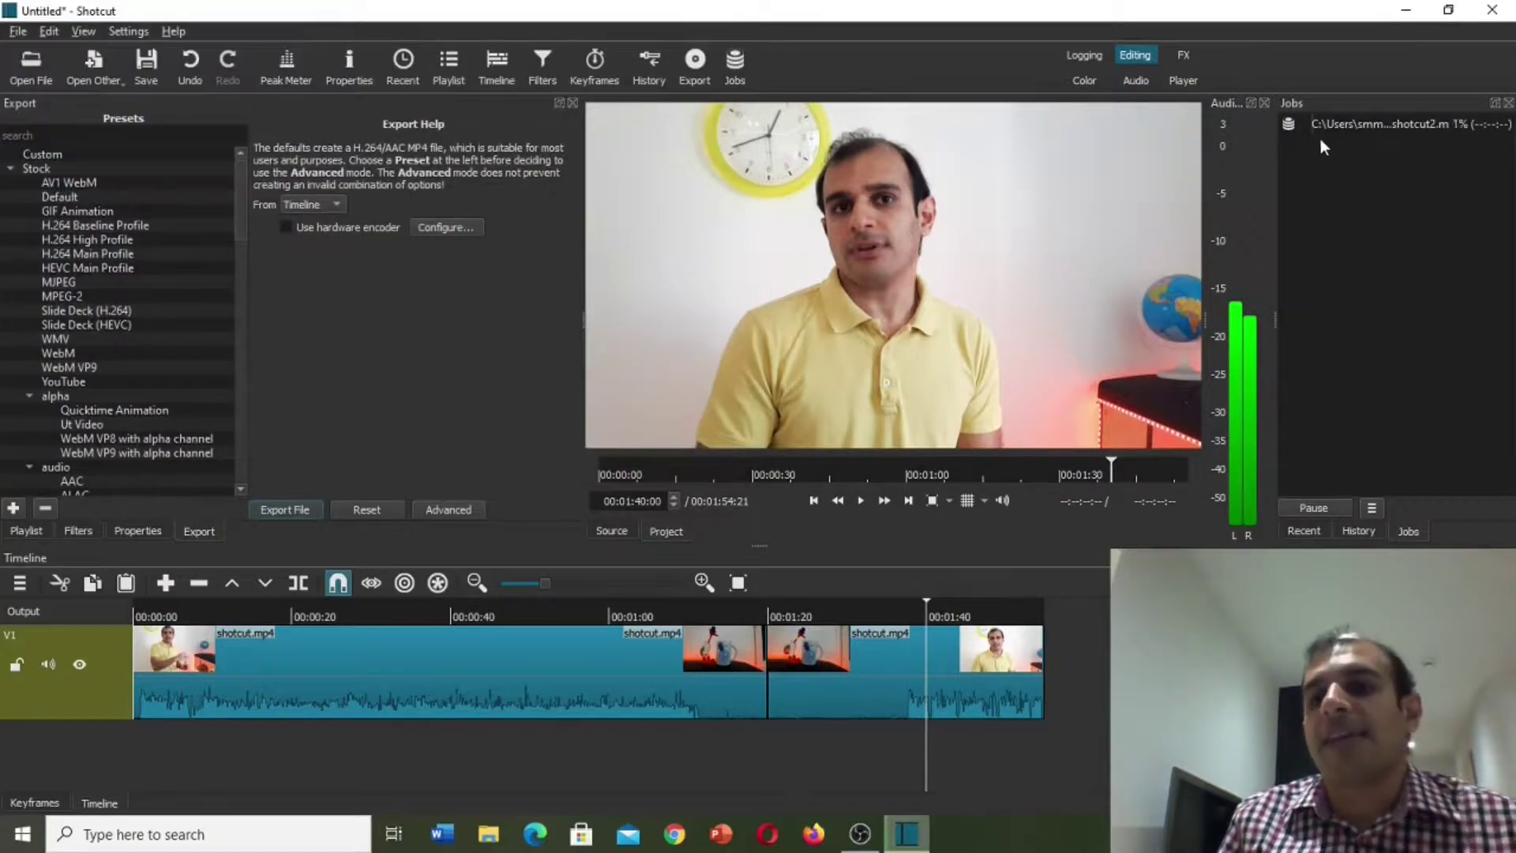